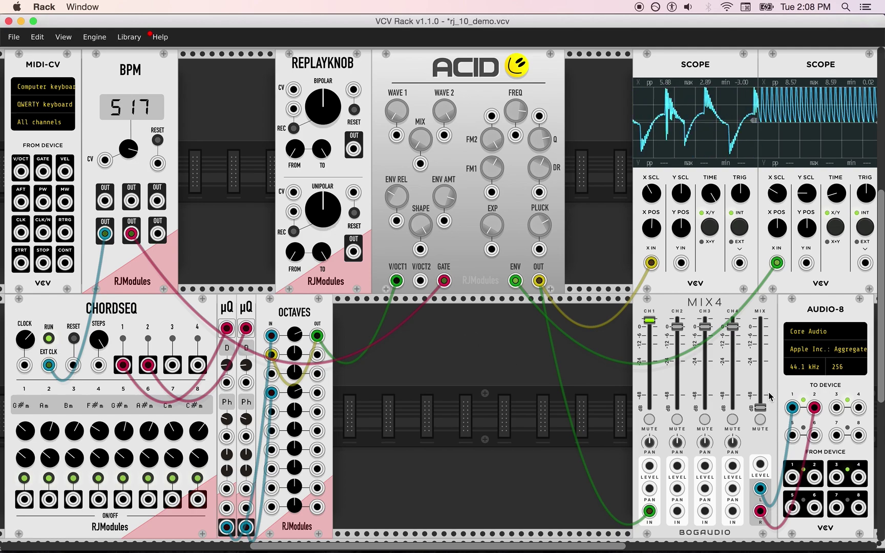
Audition the ACID patch with the MIX4 master fader raised while sweeping FREQ, and lower the fader fully
left_click_drag(759, 408, 760, 319)
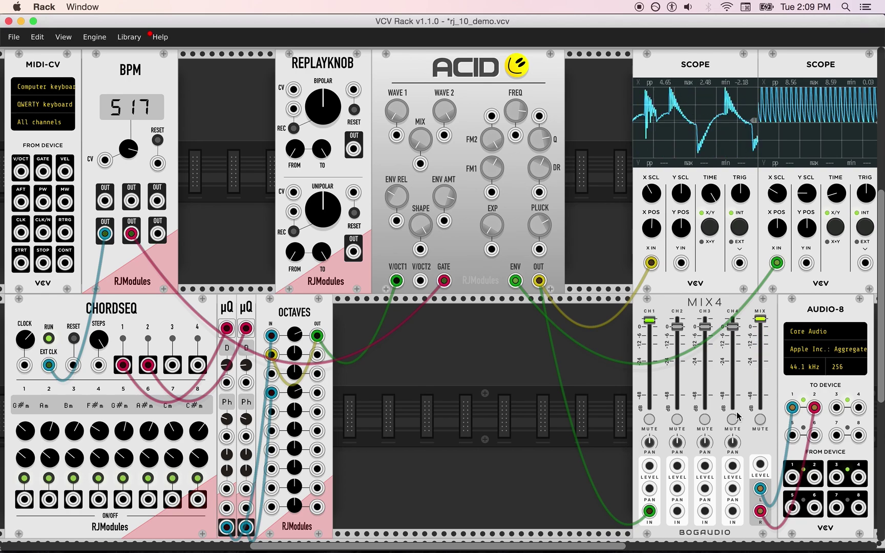
mouse_move(510, 105)
left_mouse_down()
mouse_move(510, 89)
mouse_move(510, 106)
left_mouse_up()
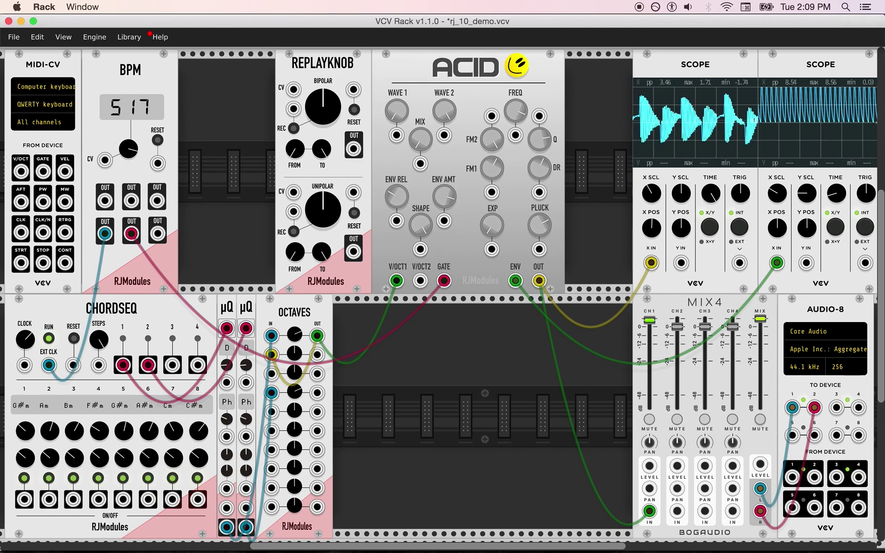
left_click_drag(763, 320, 763, 407)
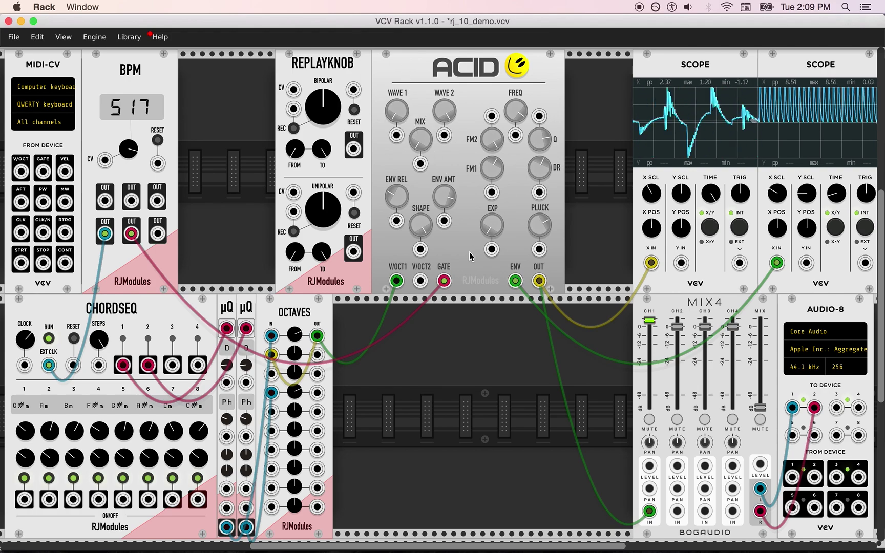
Disconnect the cables from ACID's V/OCT1 and GATE inputs and adjust its WAVE 1, WAVE 2, MIX and ENV REL knobs
mouse_move(443, 282)
left_mouse_down()
mouse_move(450, 326)
mouse_move(459, 322)
left_mouse_up()
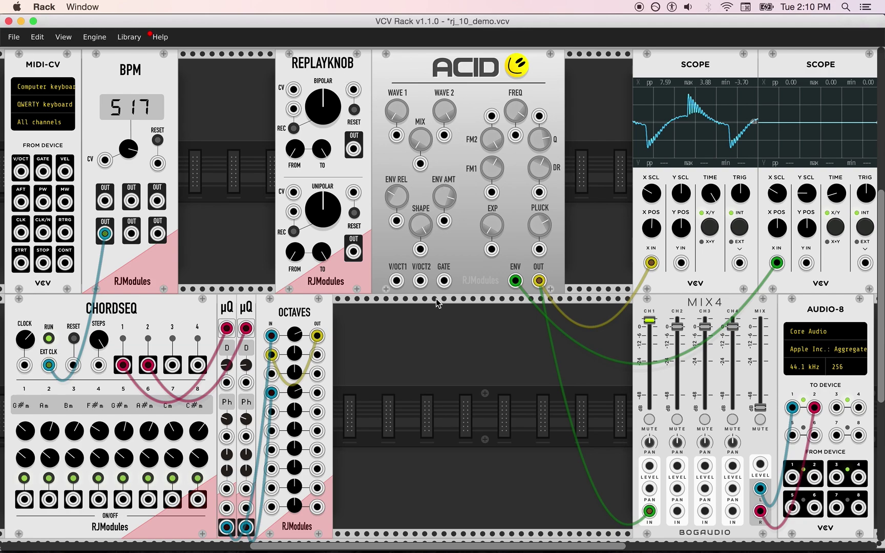
mouse_move(426, 141)
left_mouse_down()
mouse_move(426, 128)
mouse_move(426, 137)
left_mouse_up()
mouse_move(401, 124)
left_mouse_down()
mouse_move(399, 112)
mouse_move(395, 125)
left_mouse_up()
left_click_drag(447, 110, 444, 102)
left_click_drag(424, 145, 424, 137)
left_click_drag(296, 316, 290, 358)
left_click_drag(397, 196, 397, 203)
Patch MIDI-CV's RTRG output to ACID's GATE input and raise the MIX4 master fader to about 0 dB
left_click_drag(444, 280, 64, 232)
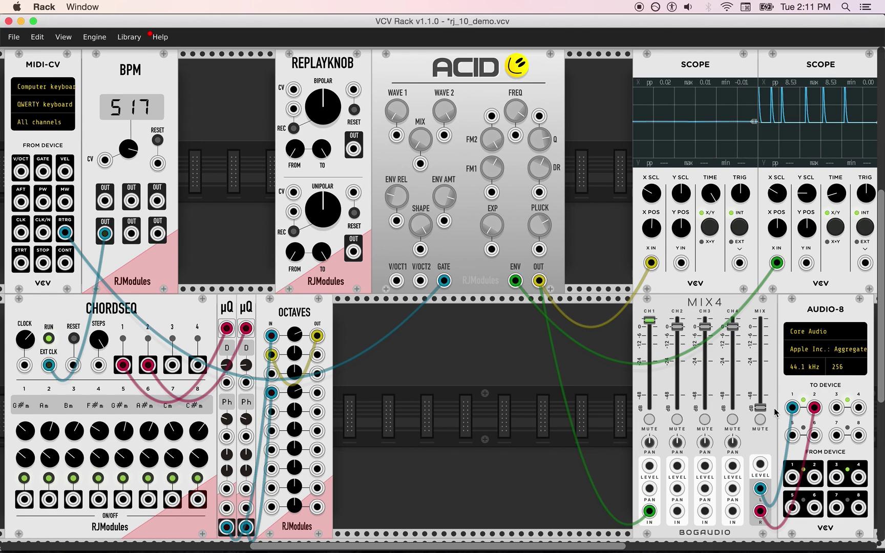
left_click_drag(760, 408, 761, 328)
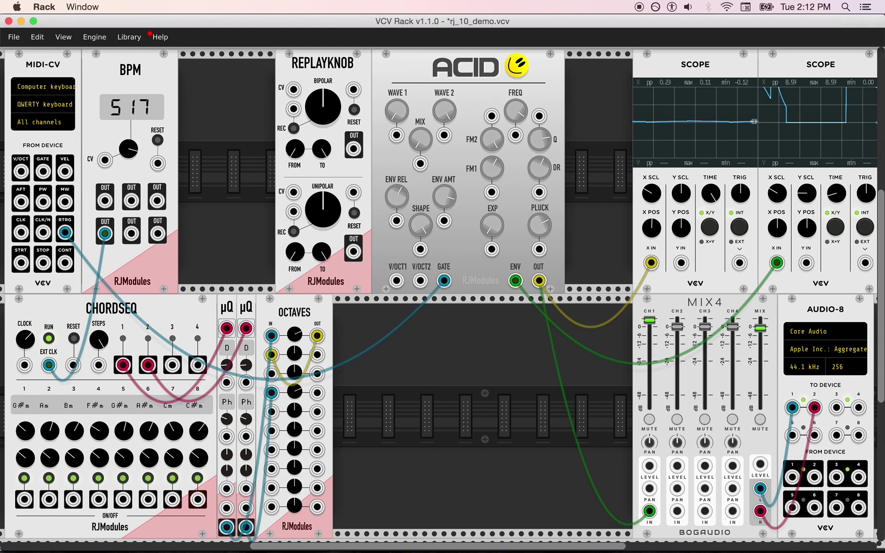
Shape the manually triggered ACID sound by adjusting its ENV REL, FREQ, FM2, Q and PLUCK knobs
left_click_drag(395, 200, 395, 200)
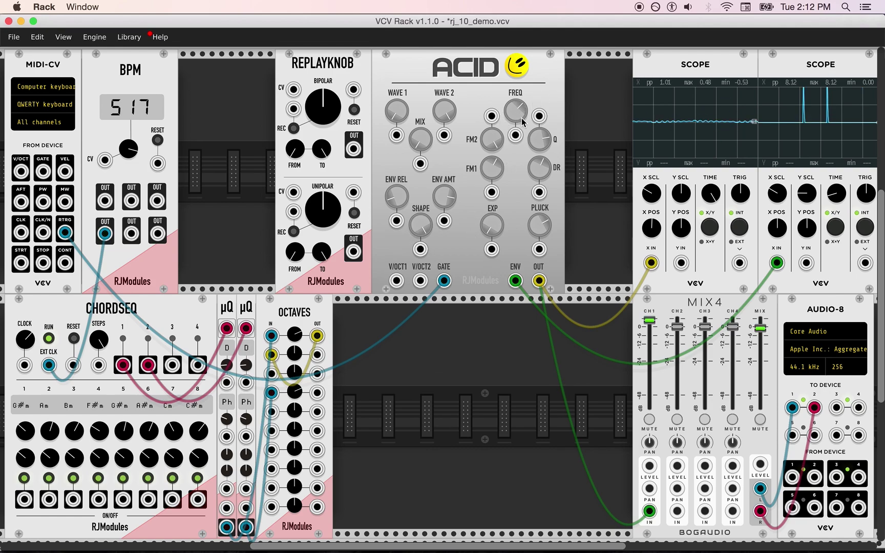
left_click_drag(519, 106, 520, 123)
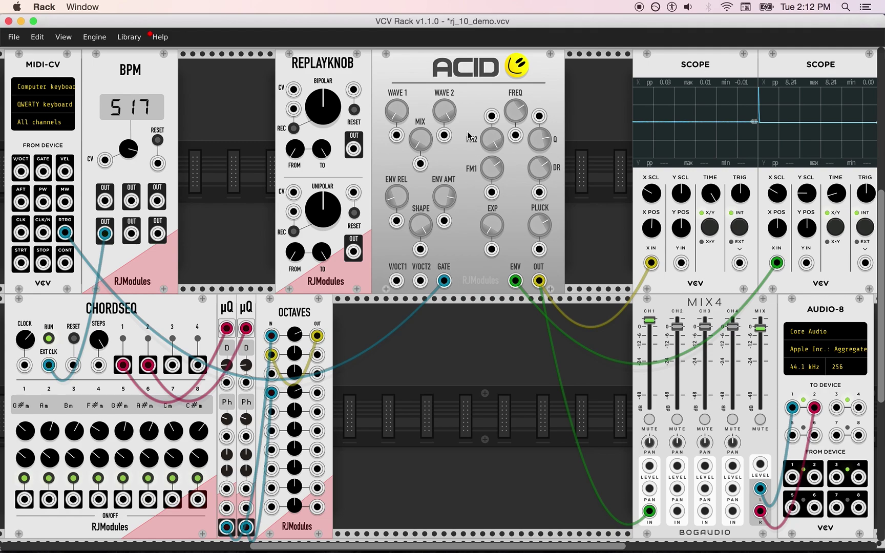
left_click_drag(491, 139, 492, 135)
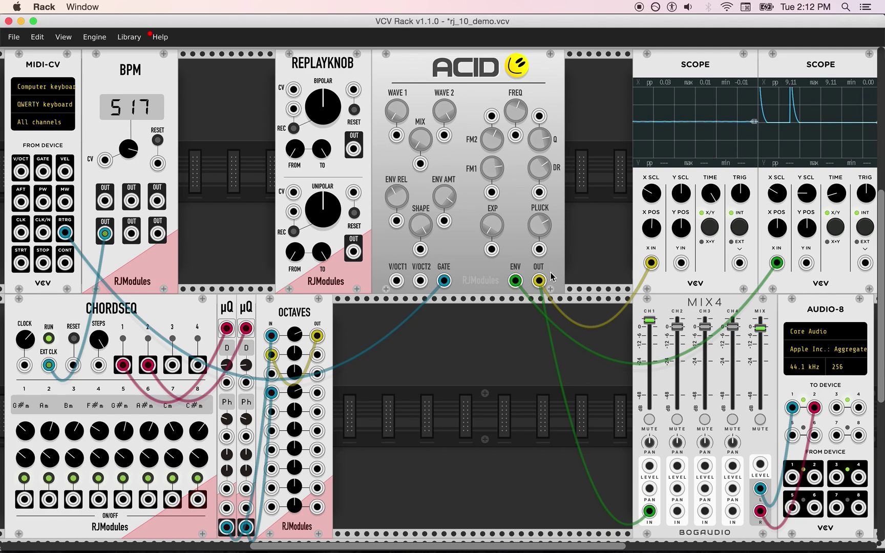
left_click_drag(548, 138, 547, 131)
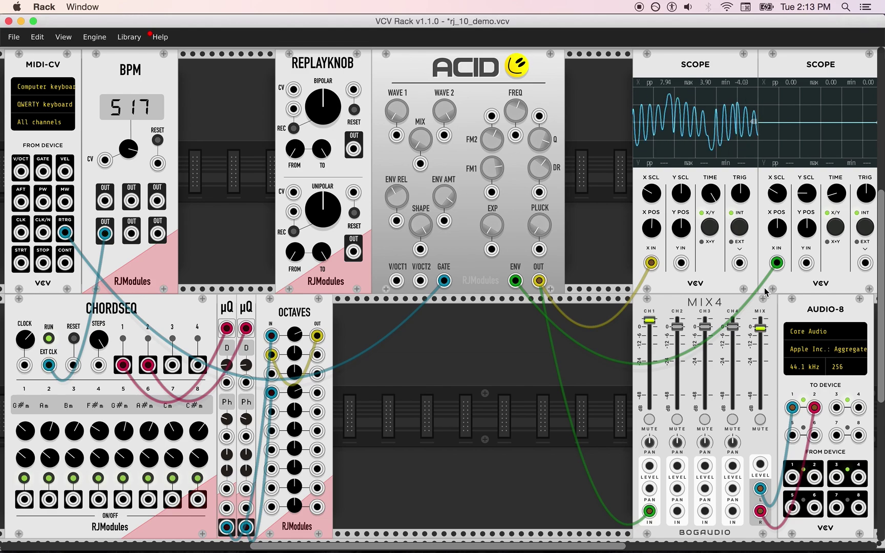
left_click_drag(536, 236, 536, 219)
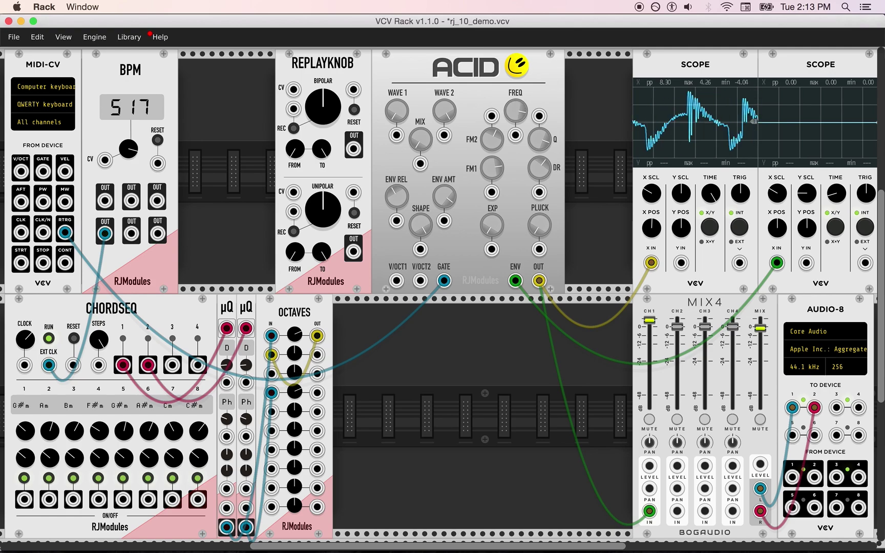
Lower the MIX4 master fader to just below -24 dB and turn down ACID's PLUCK knob
left_click_drag(761, 327, 760, 349)
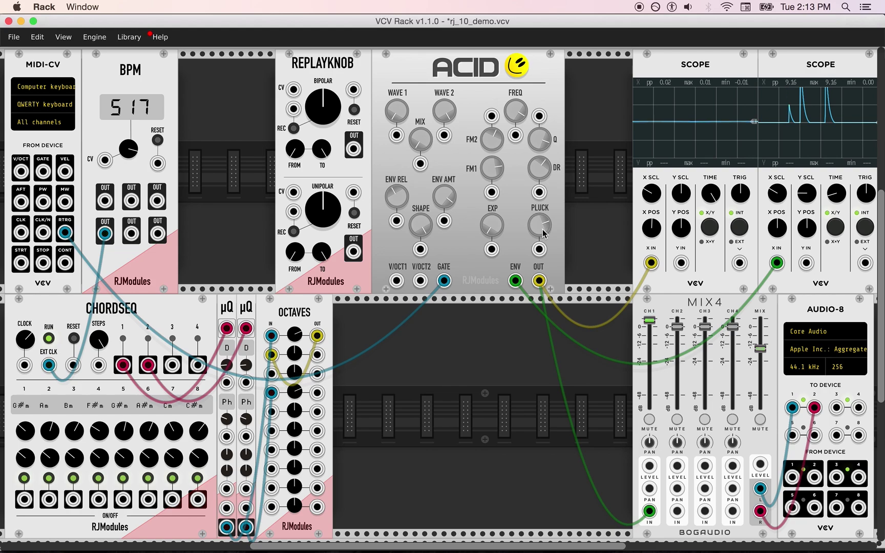
left_click_drag(761, 349, 761, 365)
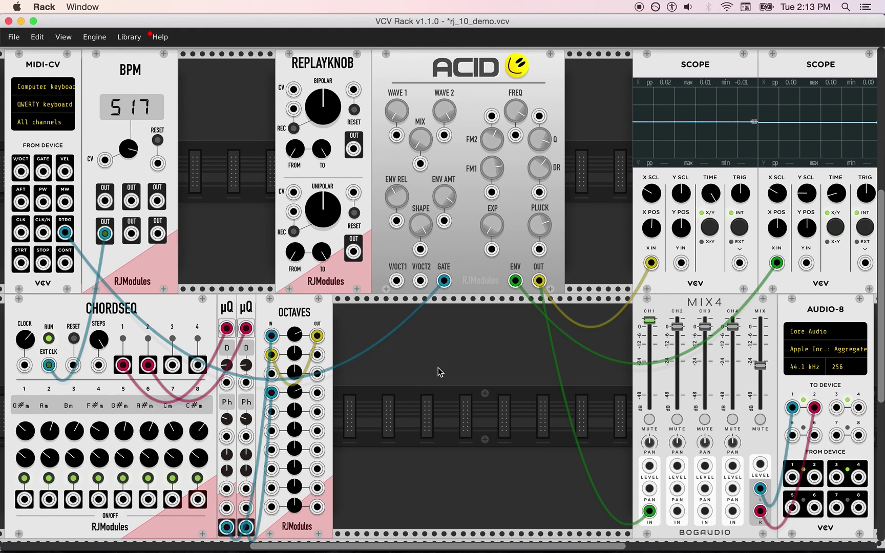
left_click_drag(540, 224, 544, 250)
Patch ACID's V/OCT1 to the first OCTAVES output and move its GATE cable to BPM's lower middle output
left_click_drag(396, 280, 318, 353)
left_click_drag(396, 281, 317, 336)
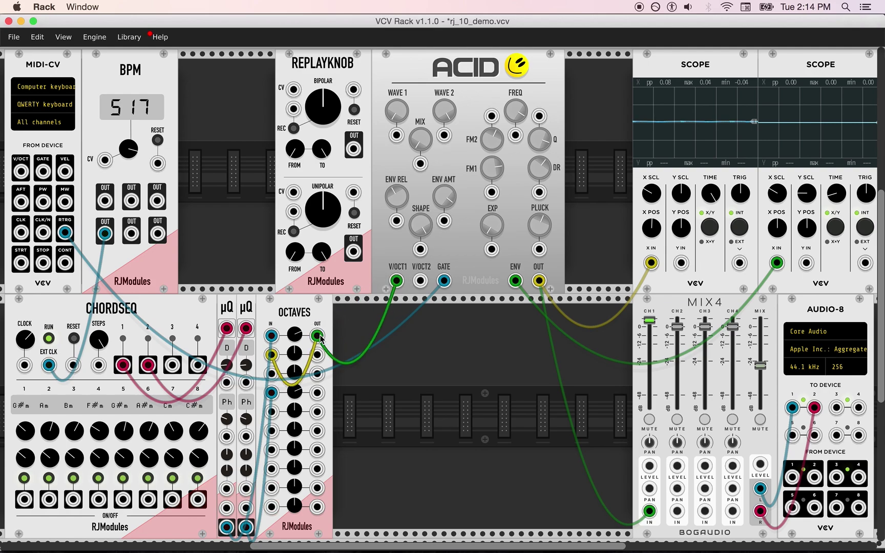
left_click_drag(157, 234, 431, 359)
left_click_drag(65, 232, 131, 233)
Adjust ACID's FREQ, MIX and DR knobs with the master fader raised, and set the fader between -12 and -24 dB
left_click_drag(755, 368, 754, 318)
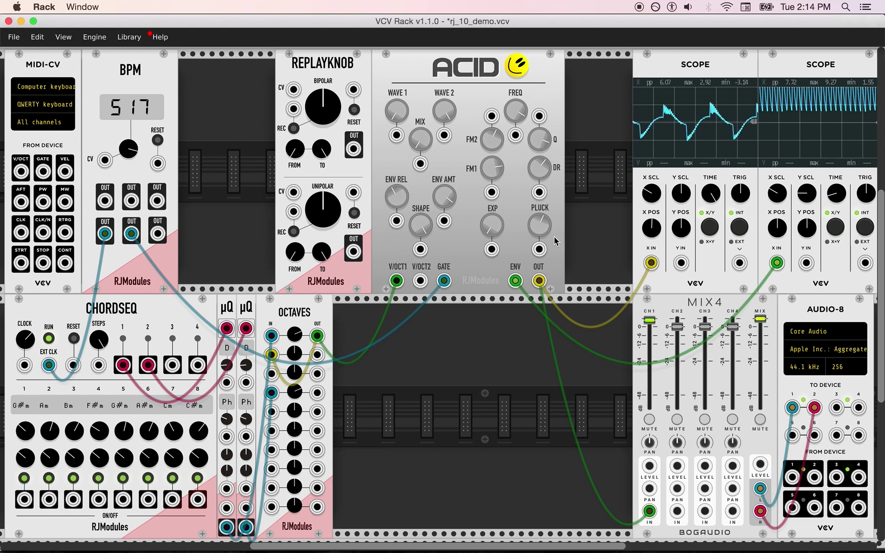
left_click_drag(514, 112, 514, 99)
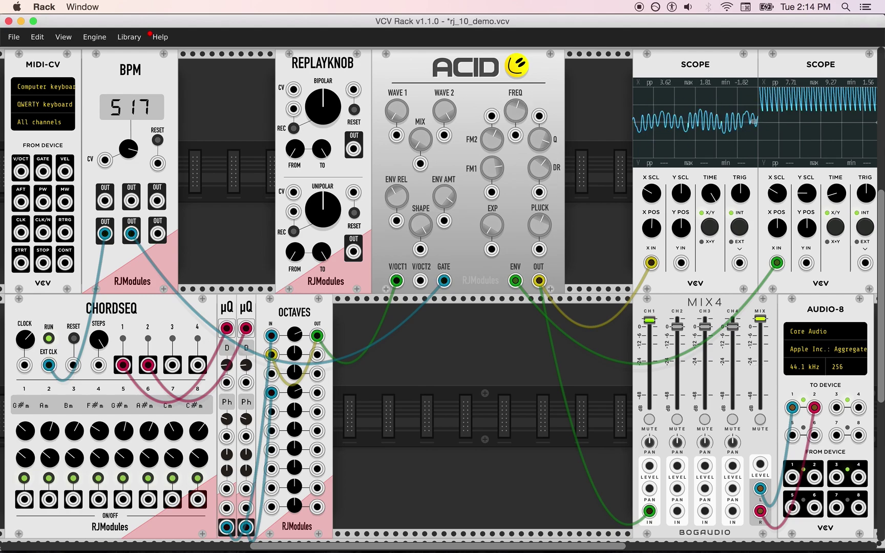
left_click_drag(420, 140, 415, 171)
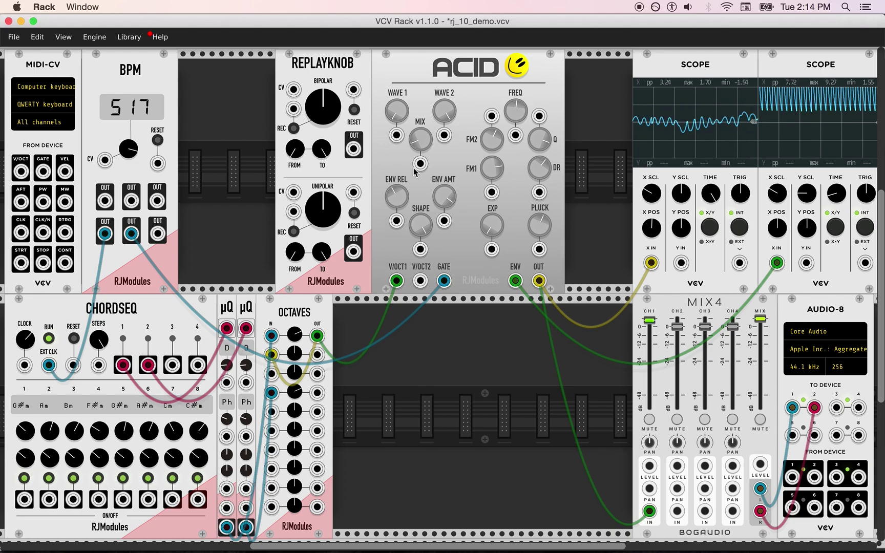
left_click_drag(539, 167, 539, 168)
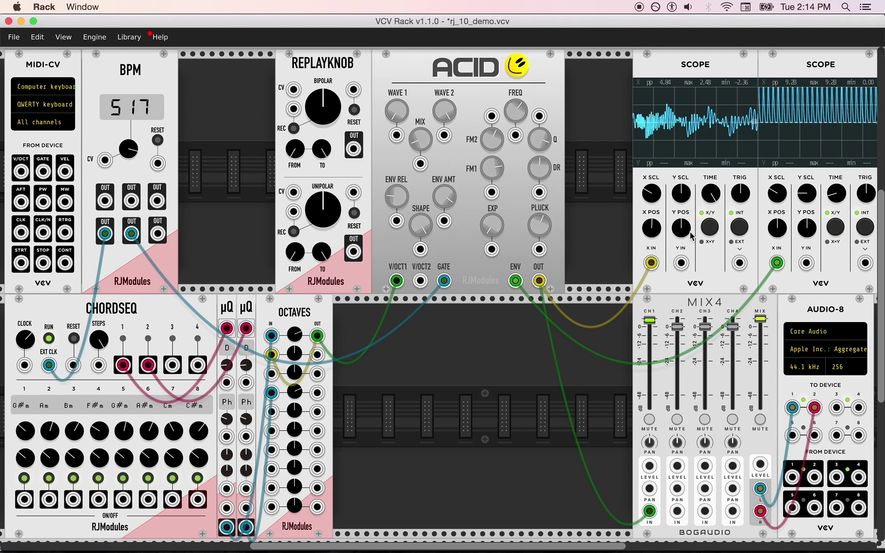
mouse_move(769, 331)
left_mouse_down()
mouse_move(769, 360)
mouse_move(761, 347)
left_mouse_up()
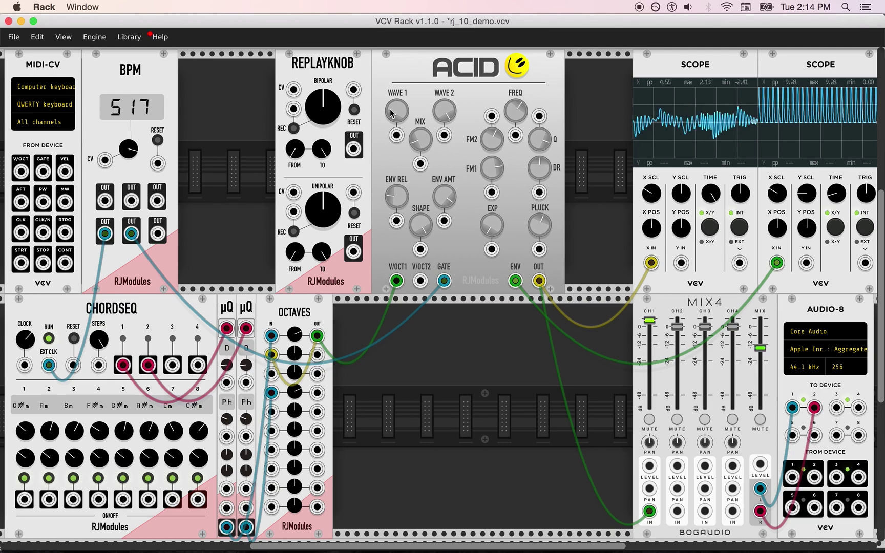
Patch the unipolar REPLAYKNOB output to ACID's FREQ input and raise the MIX4 master fader to about -6 dB
left_click_drag(353, 251, 365, 284)
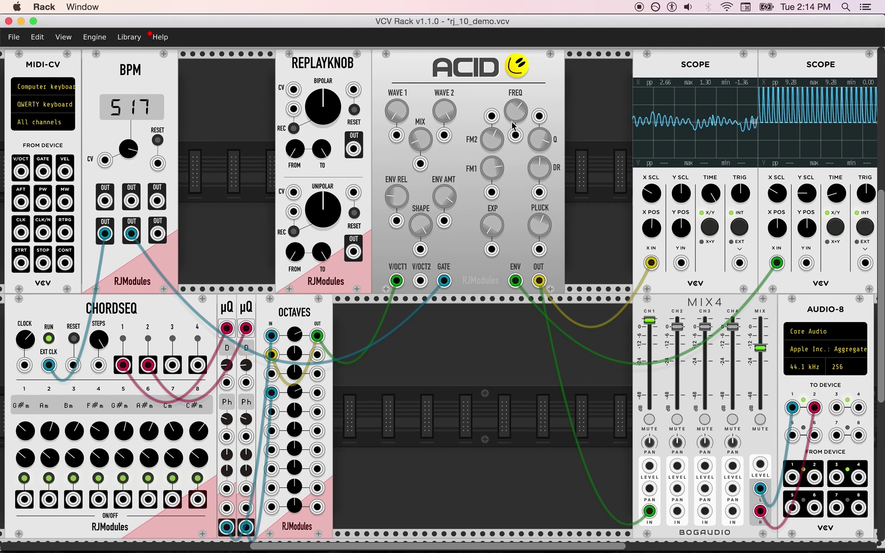
mouse_move(515, 110)
left_mouse_down()
mouse_move(515, 123)
mouse_move(516, 112)
left_mouse_up()
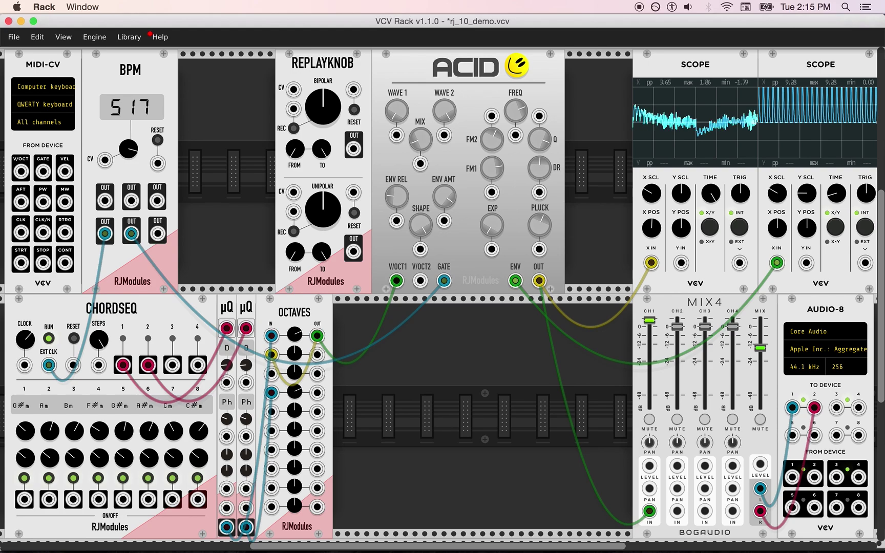
left_click(515, 134)
left_click_drag(515, 134, 353, 250)
left_click_drag(767, 353, 767, 337)
Reset the unipolar REPLAYKNOB, record a knob movement with it, stop recording and turn the knob up
left_click(354, 213)
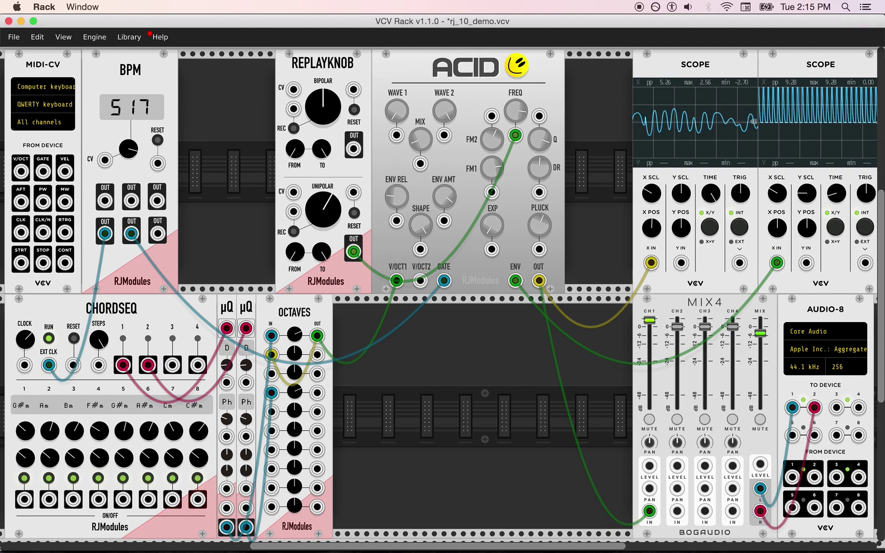
left_click(294, 232)
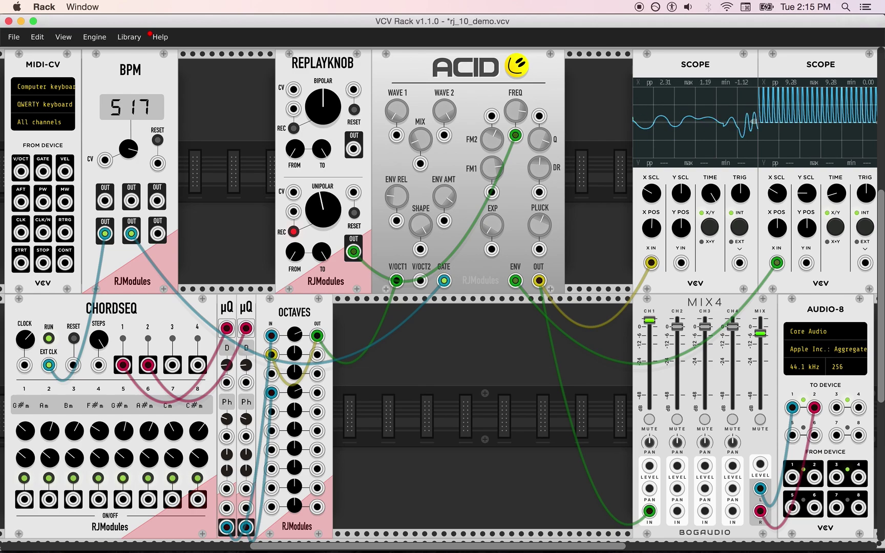
left_click(293, 232)
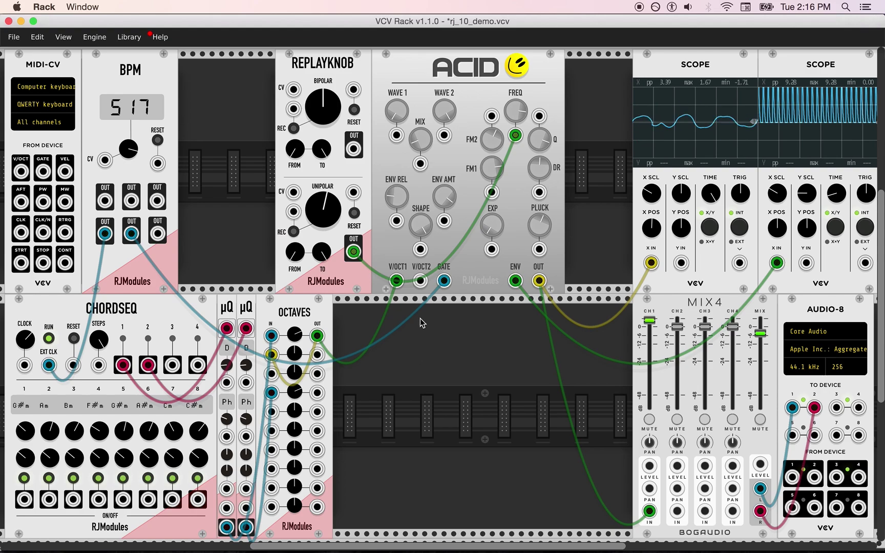
mouse_move(323, 210)
left_mouse_down()
mouse_move(332, 247)
mouse_move(330, 199)
left_mouse_up()
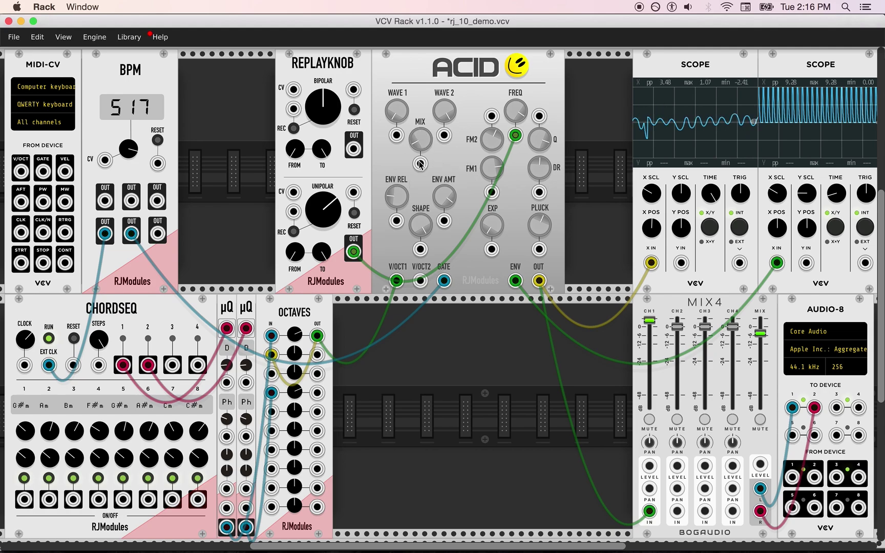
Patch the unipolar REPLAYKNOB output to ACID's MIX, FM1, FM2, Q and DR inputs as well
left_click_drag(419, 164, 352, 251)
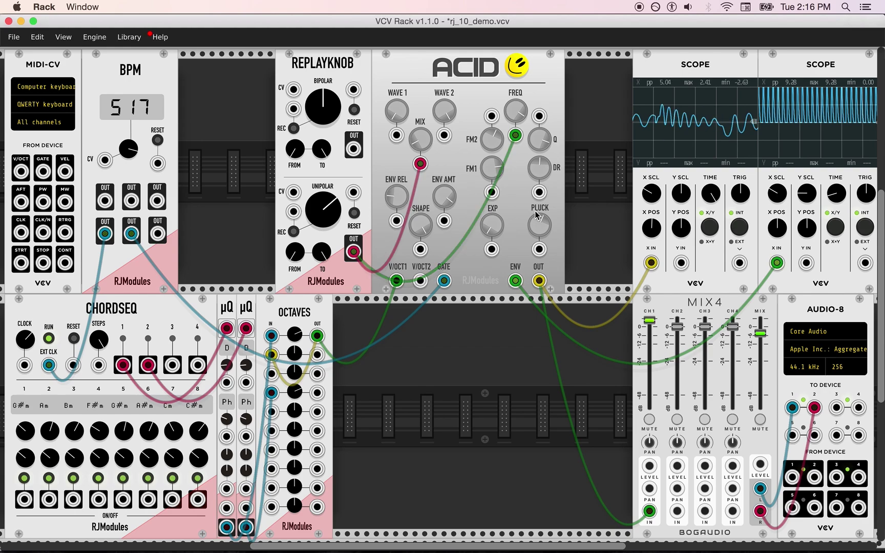
left_click_drag(491, 192, 354, 251)
left_click_drag(491, 116, 358, 252)
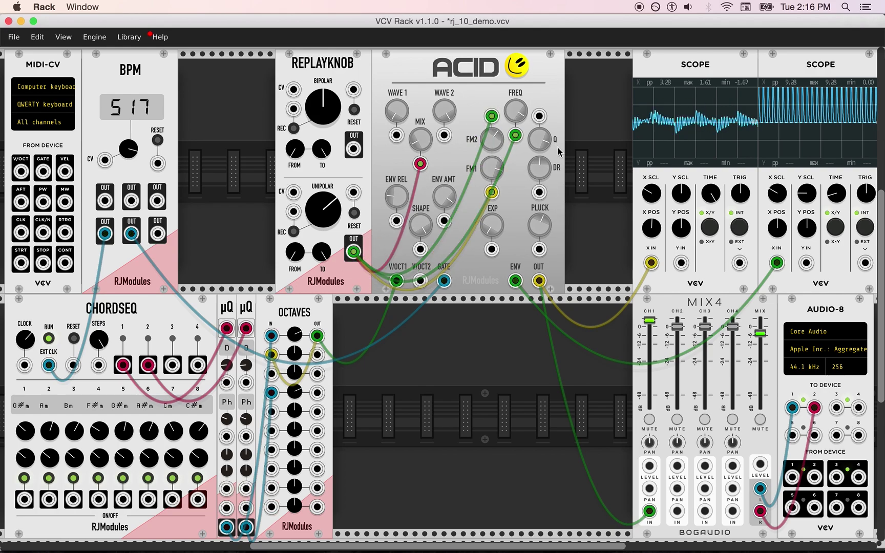
left_click_drag(539, 116, 360, 252)
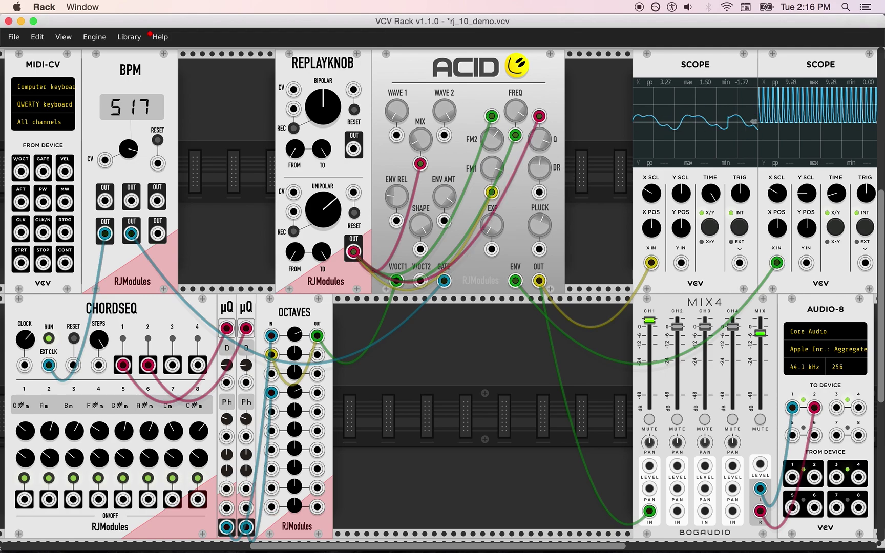
left_click_drag(551, 220, 354, 251)
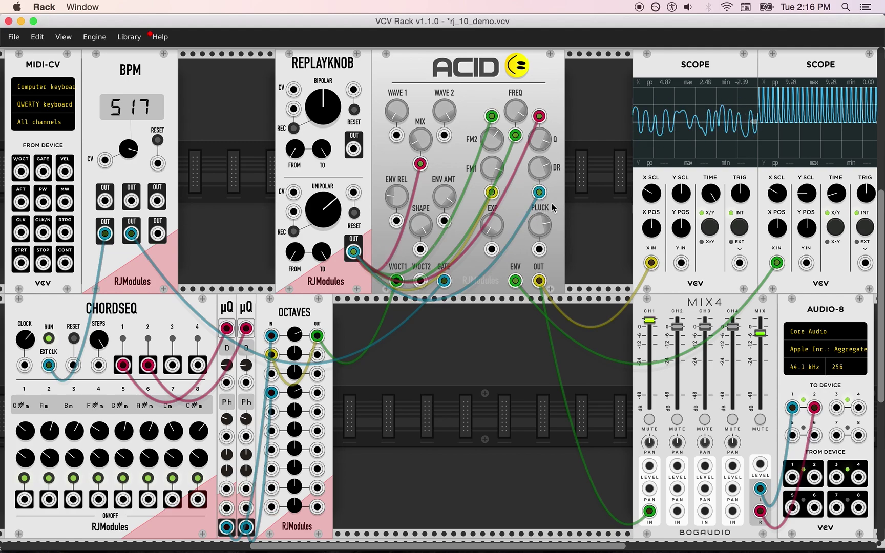
Adjust ACID's PLUCK and clear the unipolar REPLAYKNOB's output cables, leaving only the one to ACID's FREQ input
left_click_drag(542, 224, 541, 207)
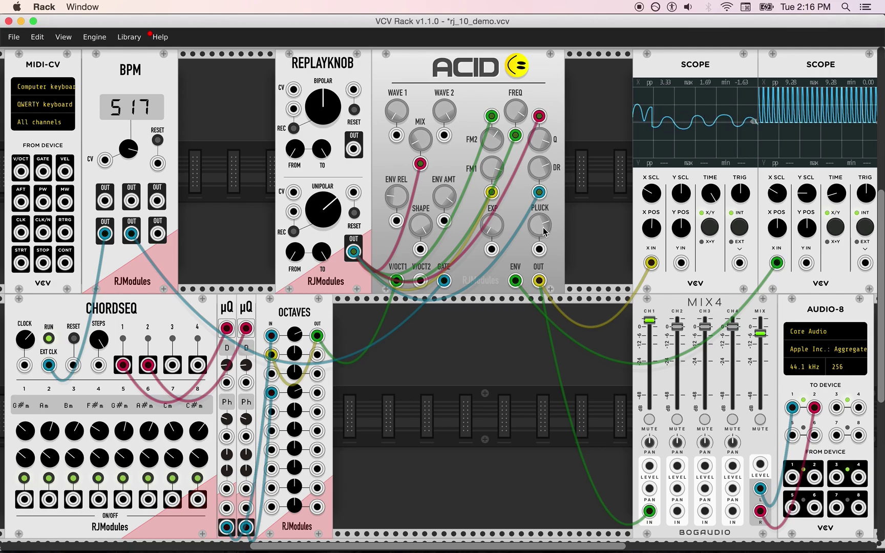
left_click_drag(353, 251, 357, 268)
left_click_drag(354, 251, 516, 135)
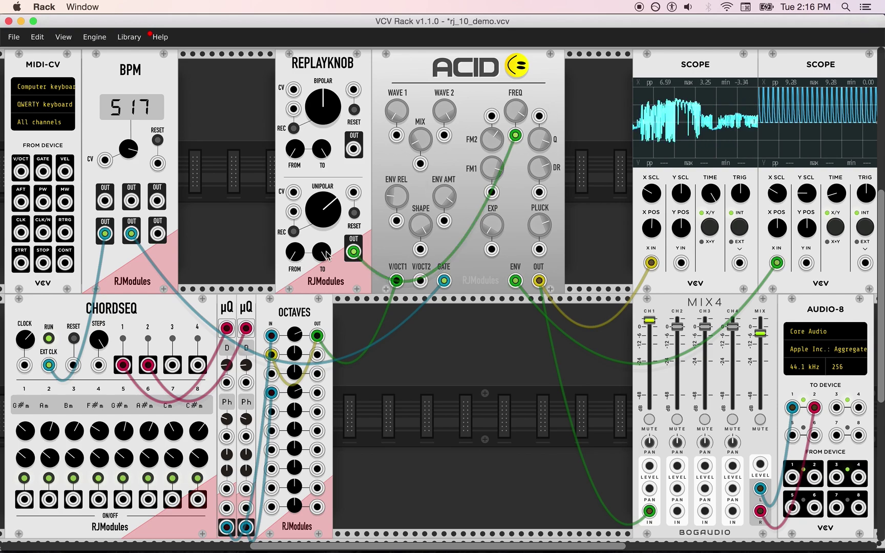
Reset the unipolar REPLAYKNOB and adjust its FROM and TO range, and lower the MIX4 master fader below -24 dB
left_click(353, 214)
left_click(353, 214)
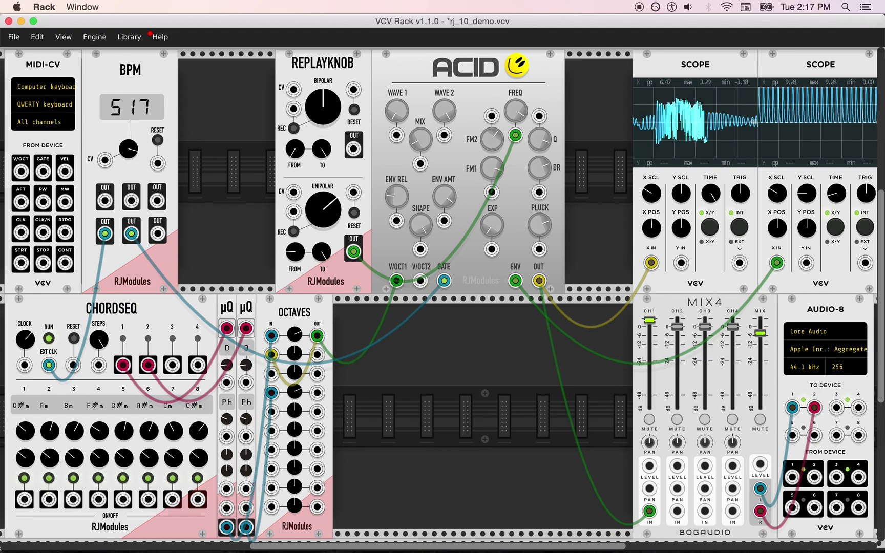
left_click_drag(760, 333, 761, 345)
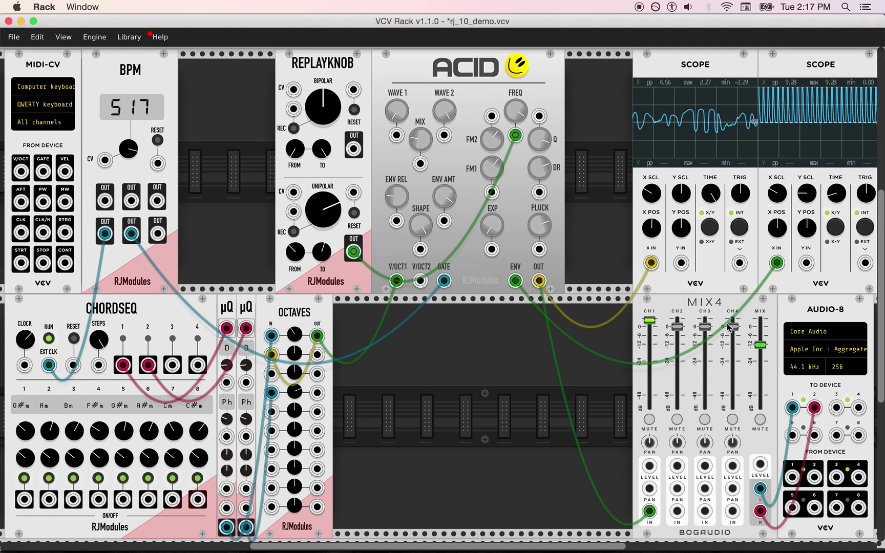
left_click_drag(761, 344, 760, 369)
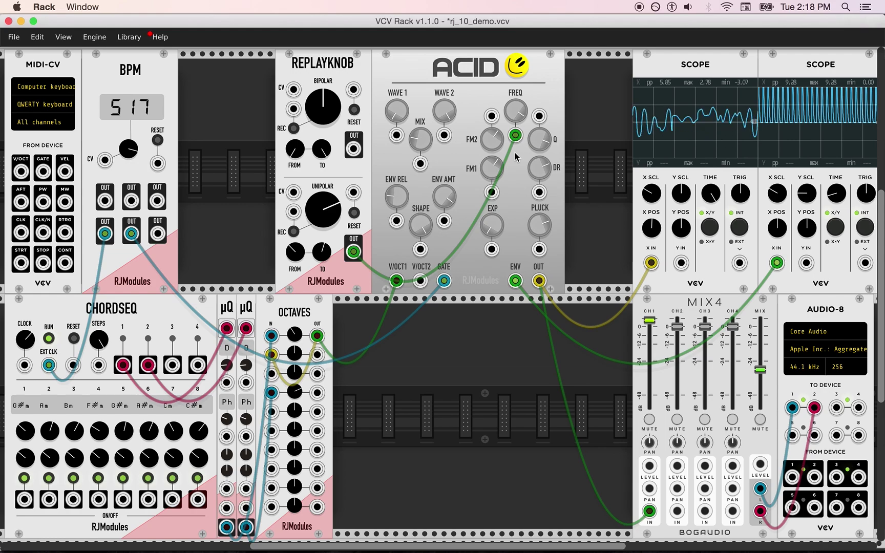
mouse_move(597, 544)
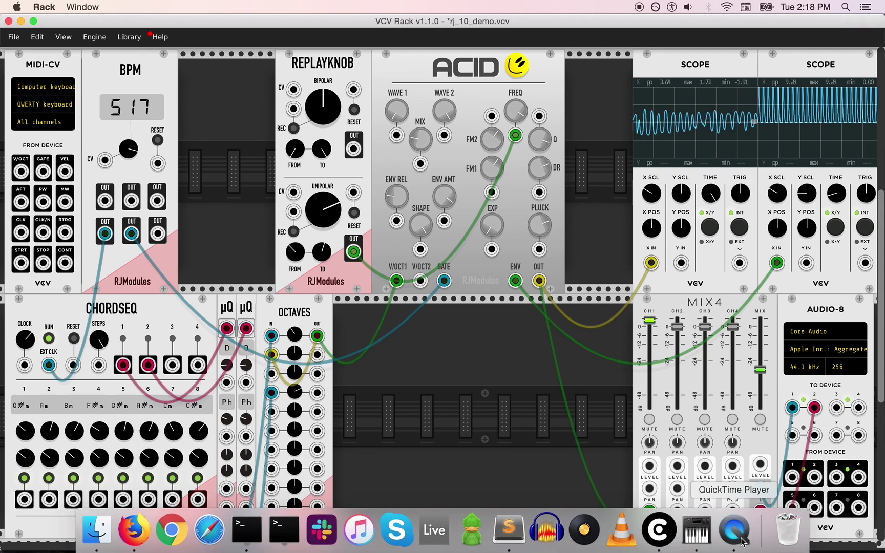
left_click(742, 542)
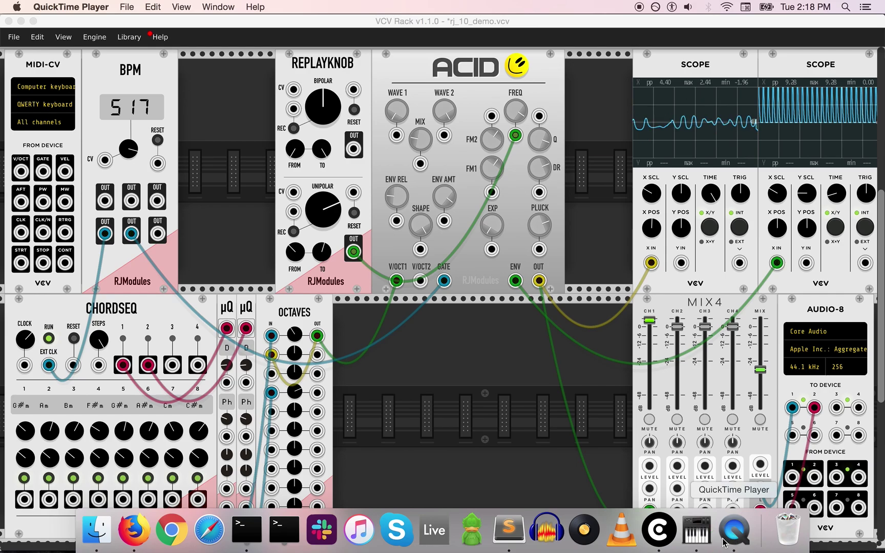
right_click(725, 542)
left_click(760, 387)
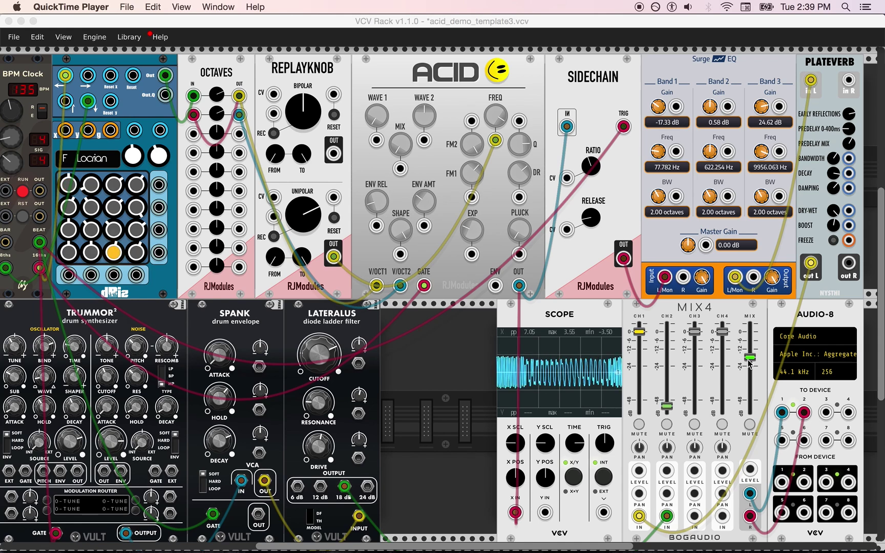
Raise the MIX4 master and CH2 faders to about 0 dB, and set the EQ gain to 4.85 dB on Band 1 and 13.39 dB on Band 2
left_click_drag(749, 357, 749, 332)
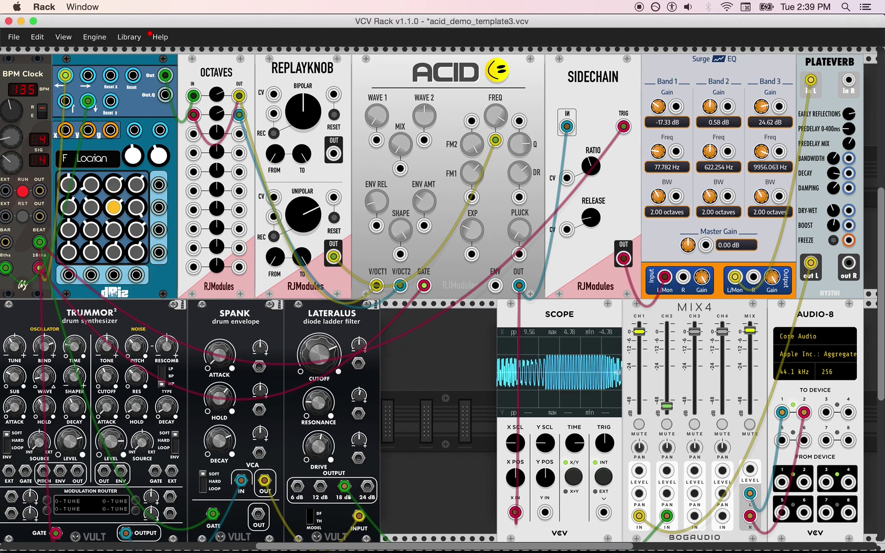
left_click_drag(666, 403, 667, 334)
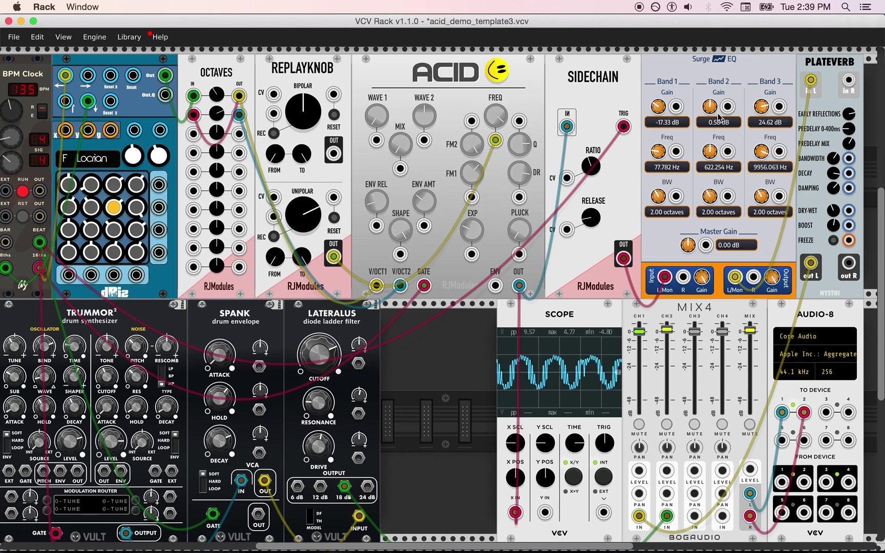
left_click_drag(658, 106, 658, 82)
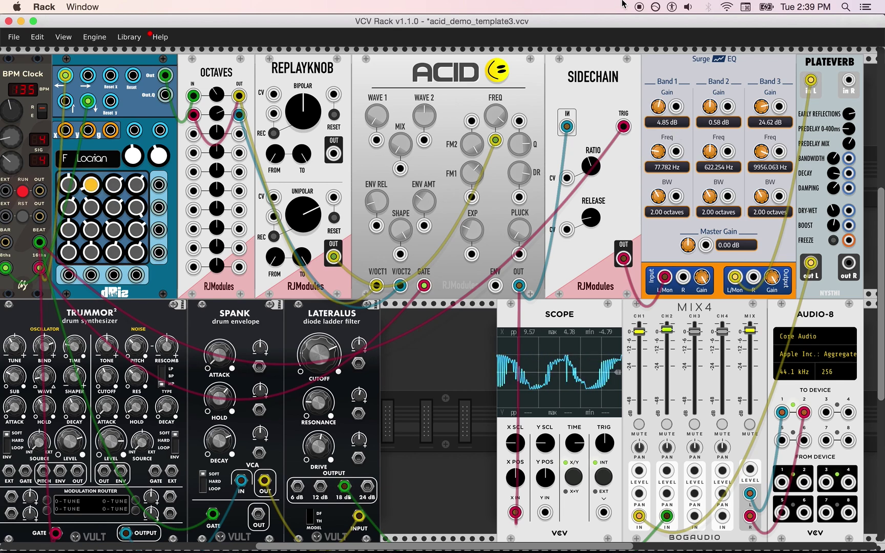
left_click_drag(710, 106, 709, 94)
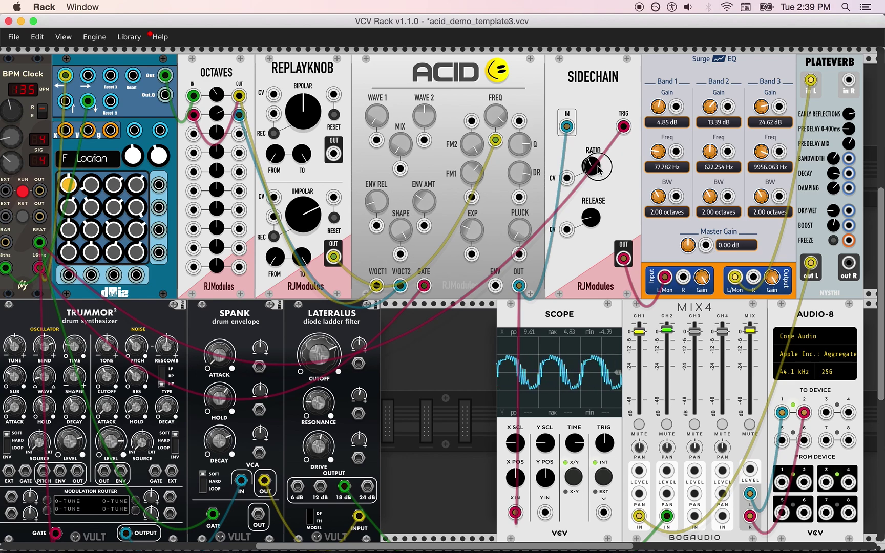
Adjust ACID's PLUCK and MIX knobs
left_click_drag(517, 232, 517, 249)
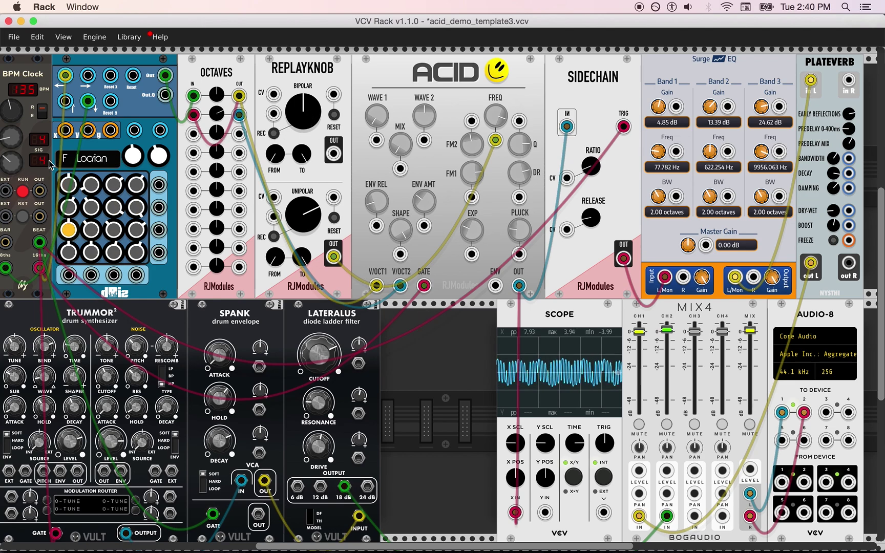
left_click_drag(400, 152, 400, 161)
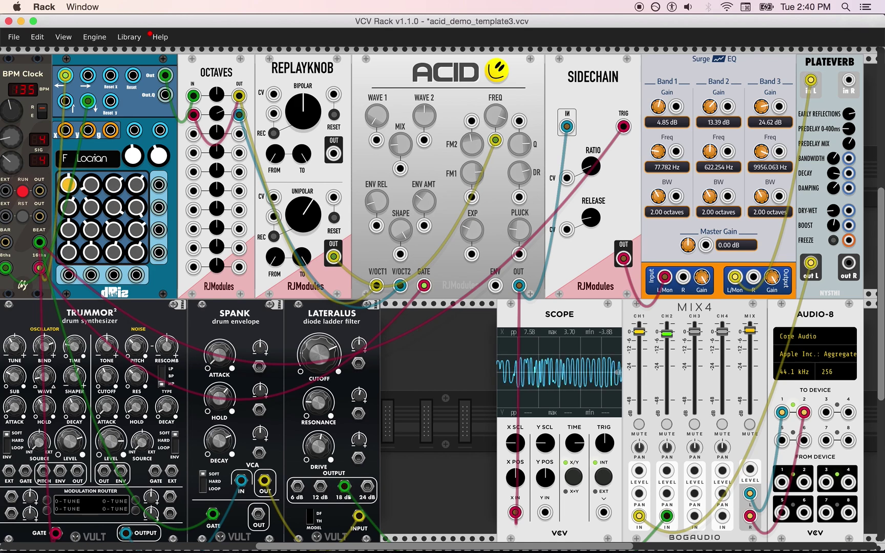
Record a movement of the unipolar REPLAYKNOB, stop recording, and record a second series of knob movements
mouse_move(302, 215)
left_mouse_down()
mouse_move(303, 200)
mouse_move(303, 212)
left_mouse_up()
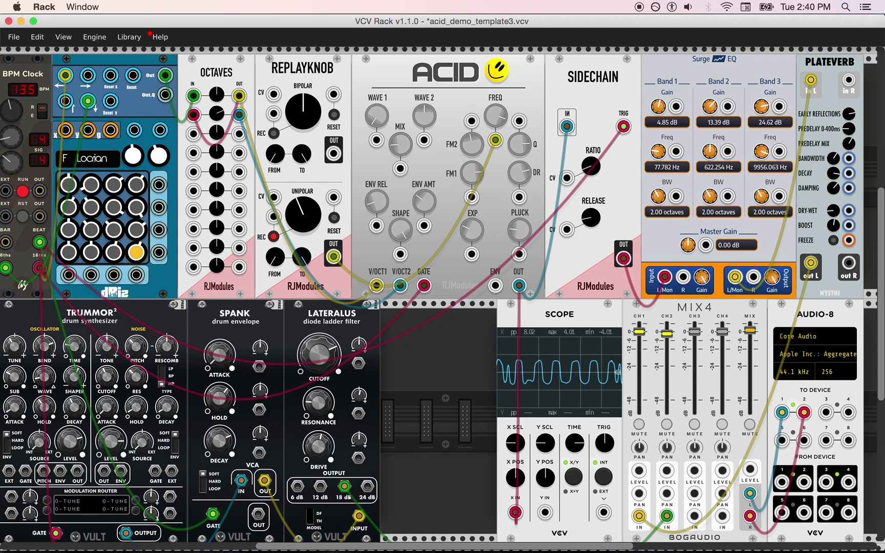
left_click(275, 236)
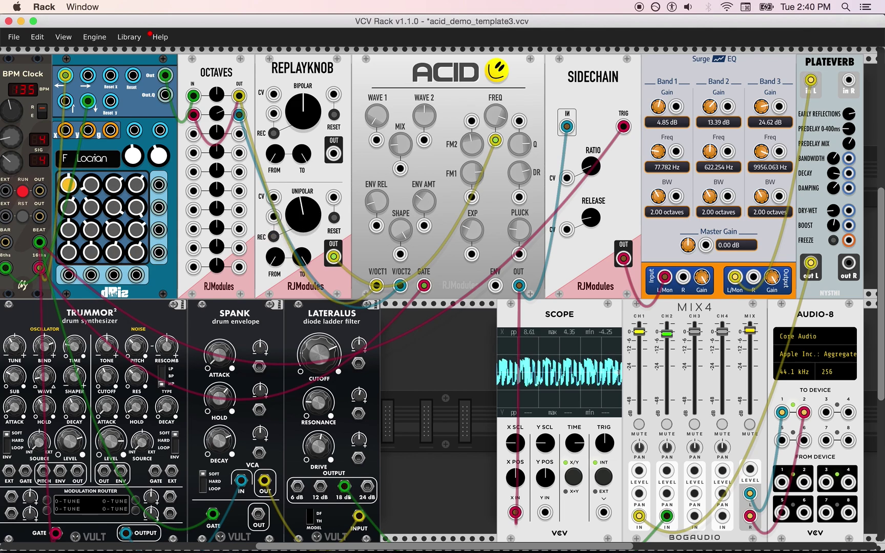
left_click(274, 236)
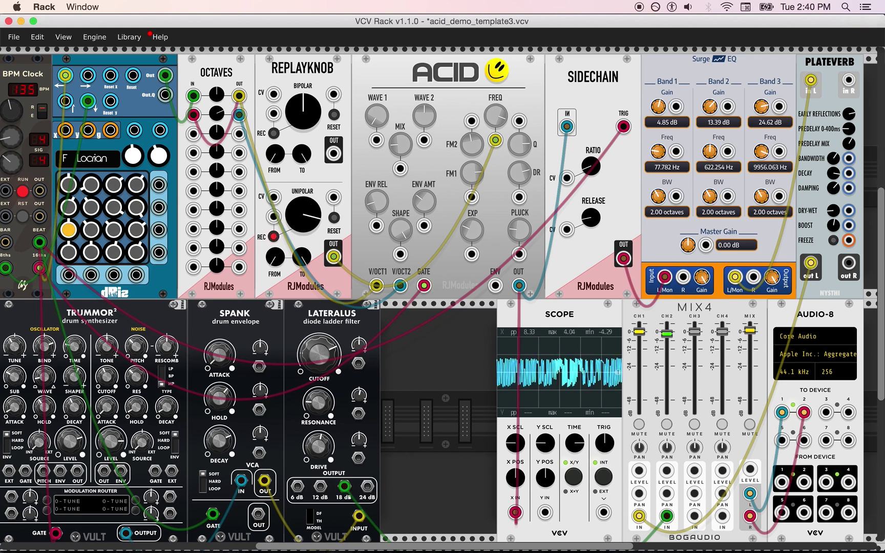
left_click_drag(303, 214, 303, 194)
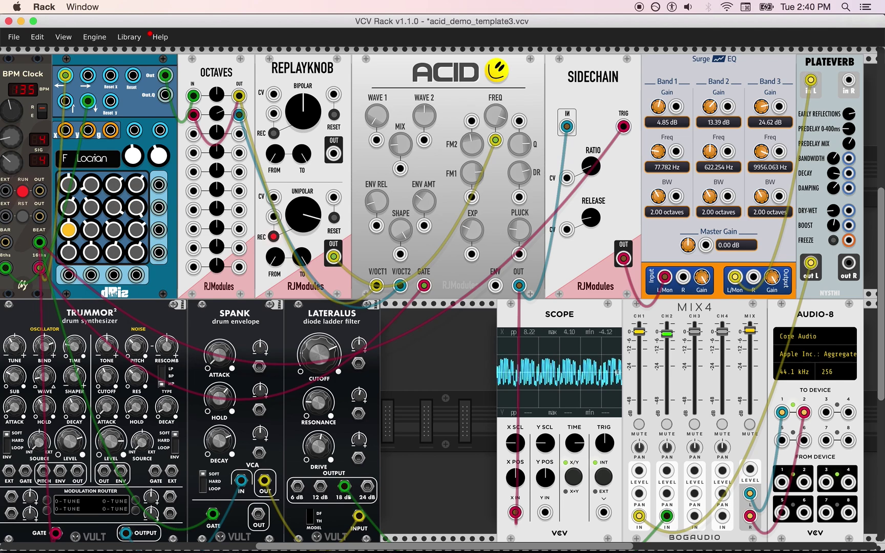
left_click_drag(302, 214, 298, 225)
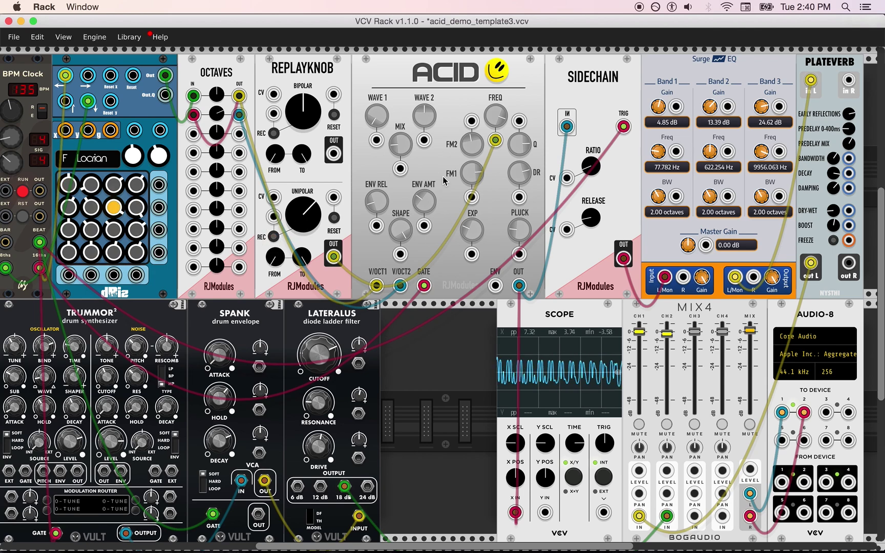
Adjust ACID's WAVE 2 and set the EQ gains to -14.59 dB on Band 1, 23.18 dB on Band 2 and 32.98 dB on Band 3
left_click_drag(425, 121, 425, 123)
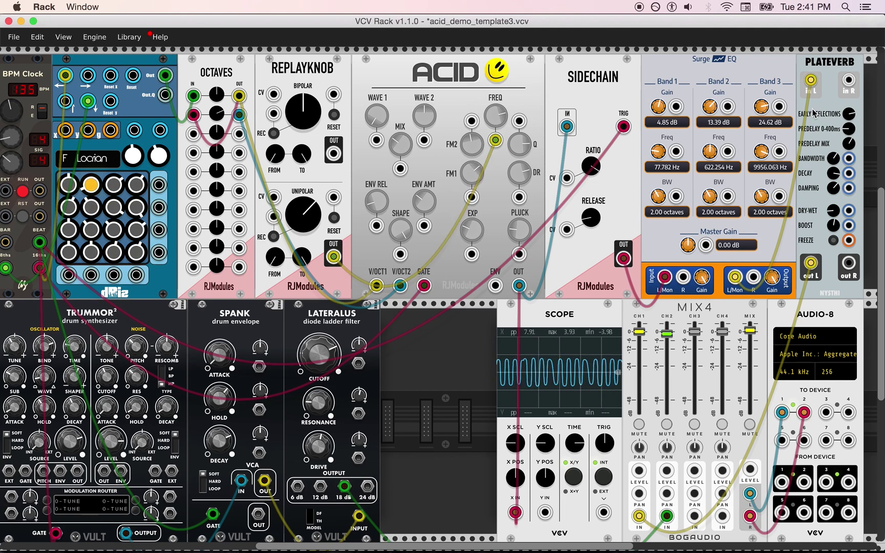
left_click_drag(658, 106, 658, 77)
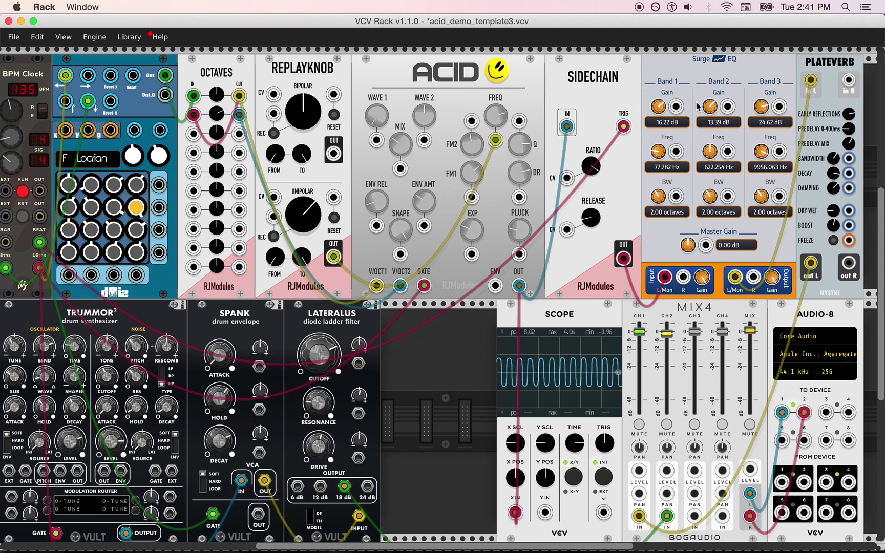
left_click_drag(709, 106, 709, 84)
left_click_drag(761, 106, 761, 95)
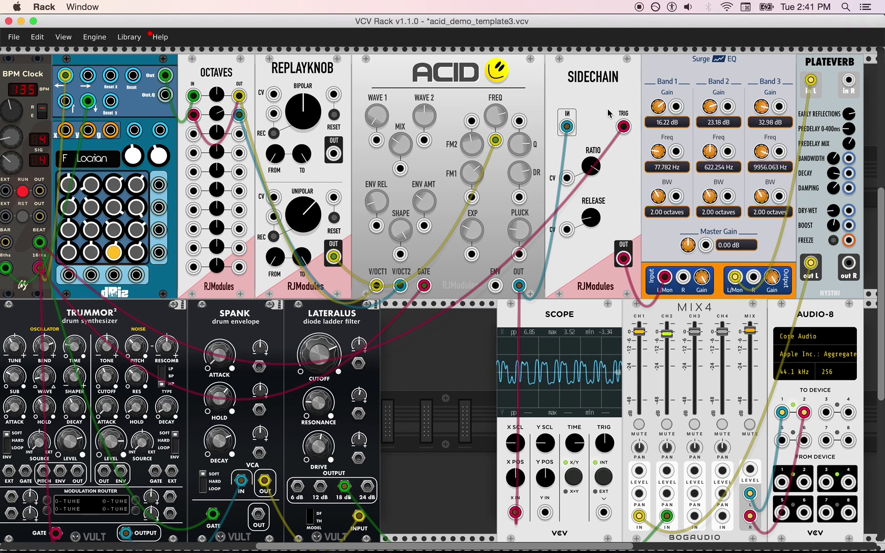
left_click_drag(656, 120, 662, 121)
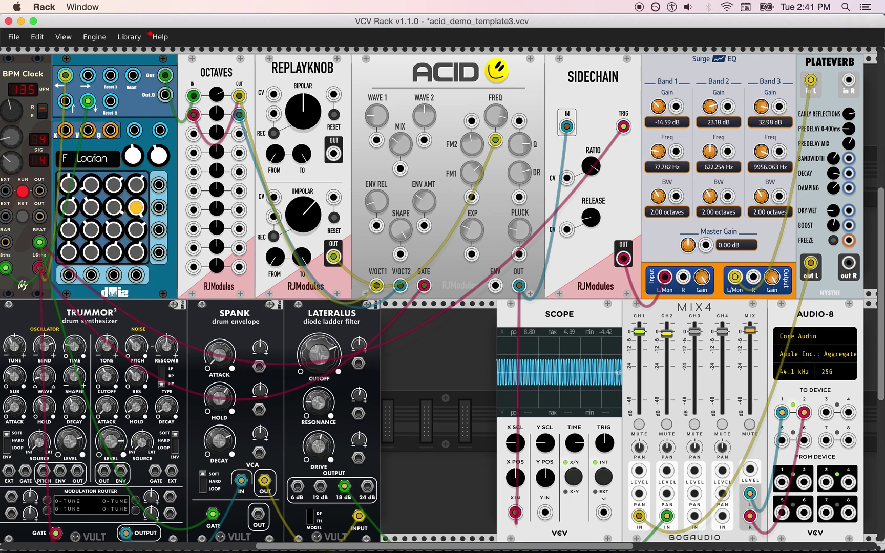
Turn ACID's WAVE 2 knob up and set the EQ gains to 6.14 dB, 8.21 dB and 12.53 dB for Bands 1 to 3
left_click_drag(424, 125, 424, 121)
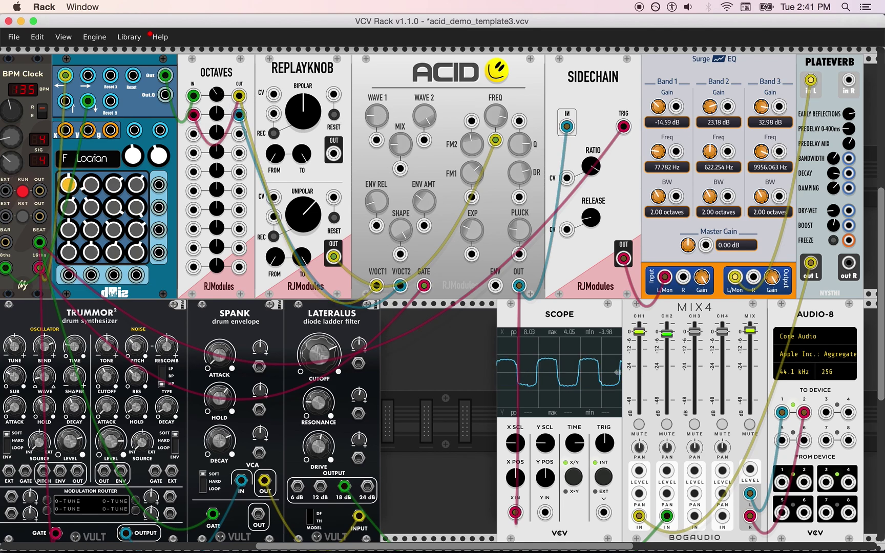
left_click_drag(658, 106, 658, 87)
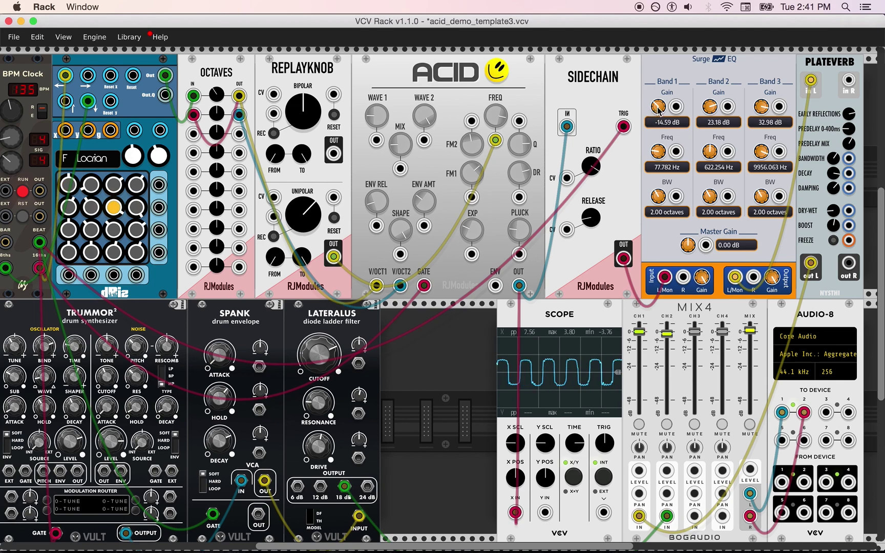
left_click_drag(715, 107, 762, 124)
left_click_drag(662, 101, 662, 101)
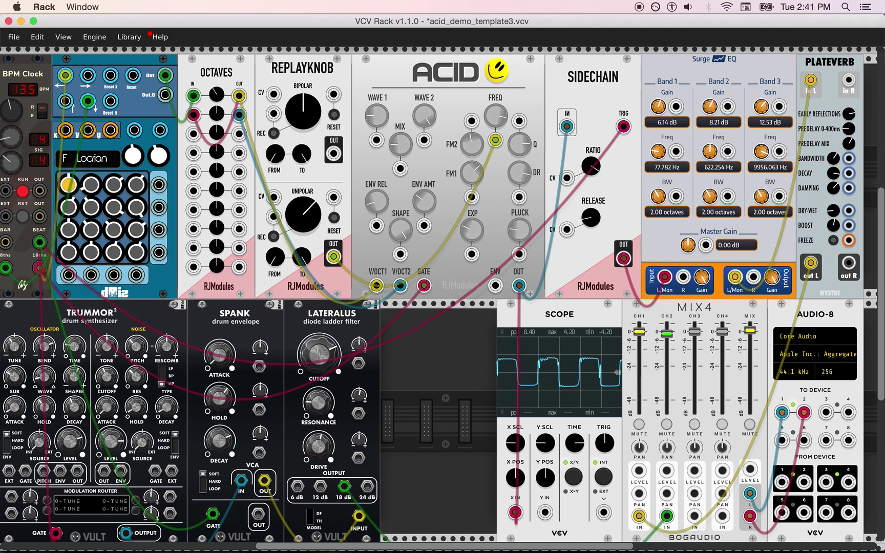
Adjust PLATEVERB's BOOST and set the EQ gains to -13.87 dB on Band 1, 29.38 dB on Band 2 and 28.94 dB on Band 3
left_click_drag(831, 223, 831, 224)
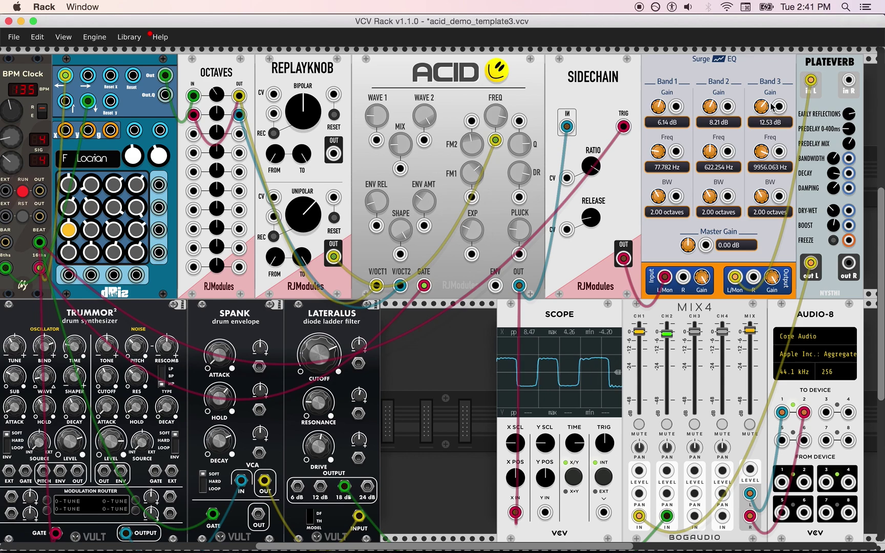
left_click_drag(762, 107, 761, 92)
left_click(708, 107)
left_click_drag(709, 107, 709, 123)
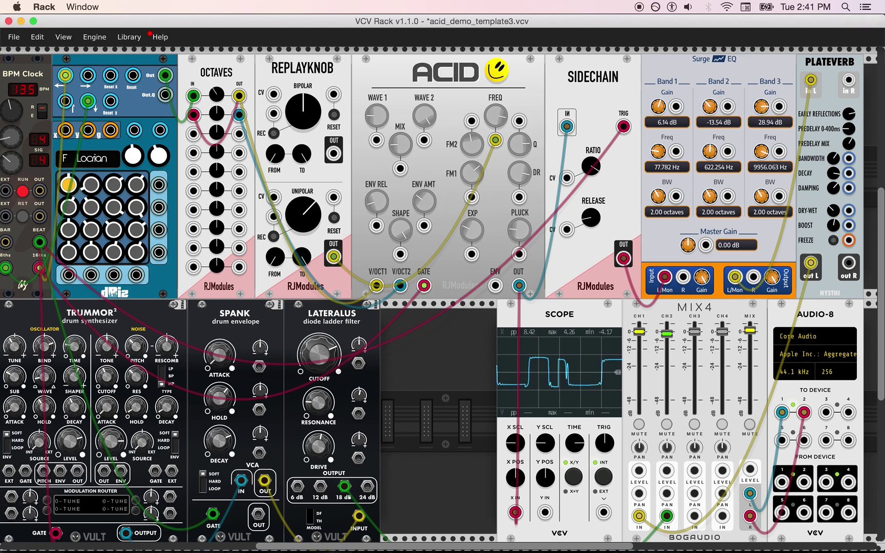
left_click_drag(709, 123, 708, 92)
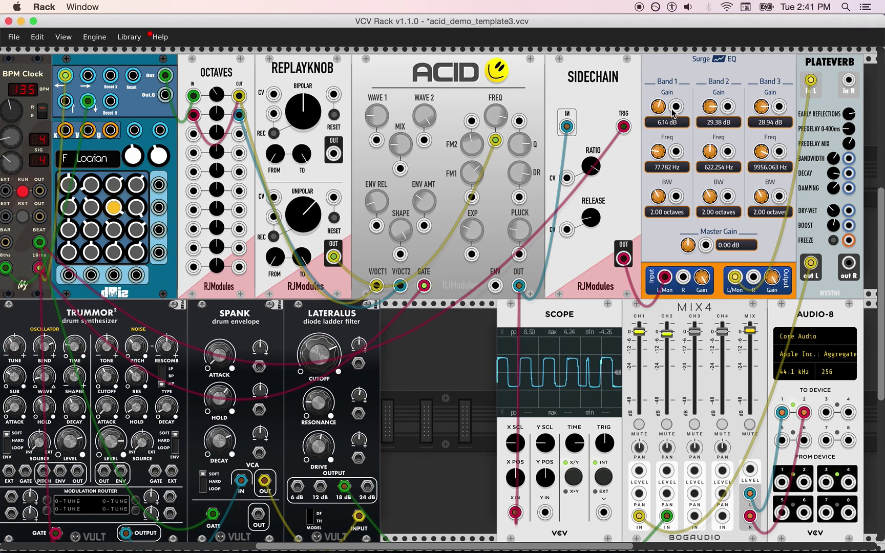
left_click_drag(658, 108, 658, 128)
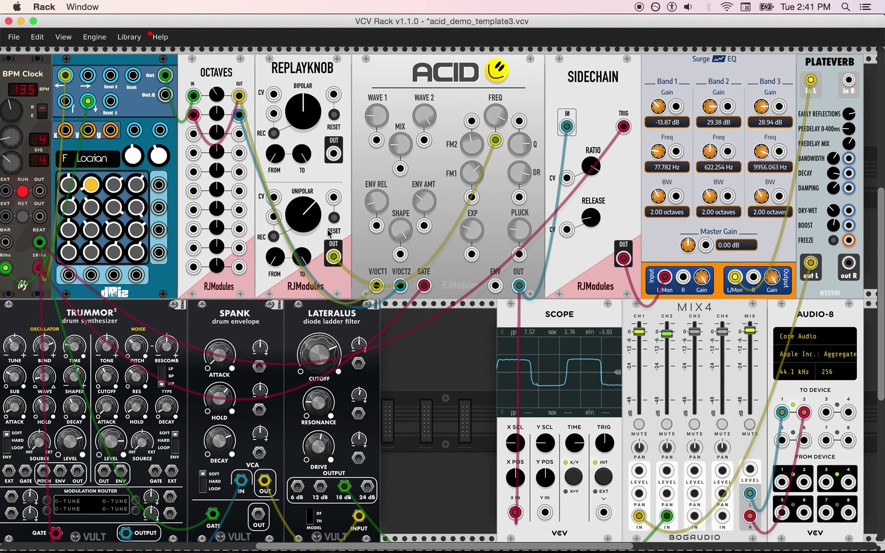
Turn the unipolar REPLAYKNOB up and set the EQ gains to 2.11 dB, -2.30 dB and 5.33 dB for Bands 1 to 3
left_click_drag(299, 217, 299, 200)
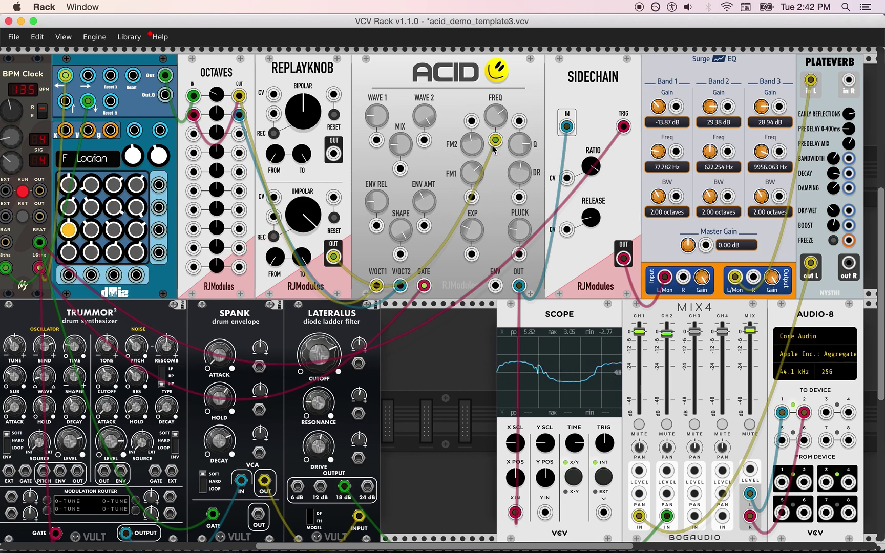
left_click_drag(713, 107, 713, 219)
left_click_drag(762, 107, 762, 191)
left_click_drag(664, 112, 664, 56)
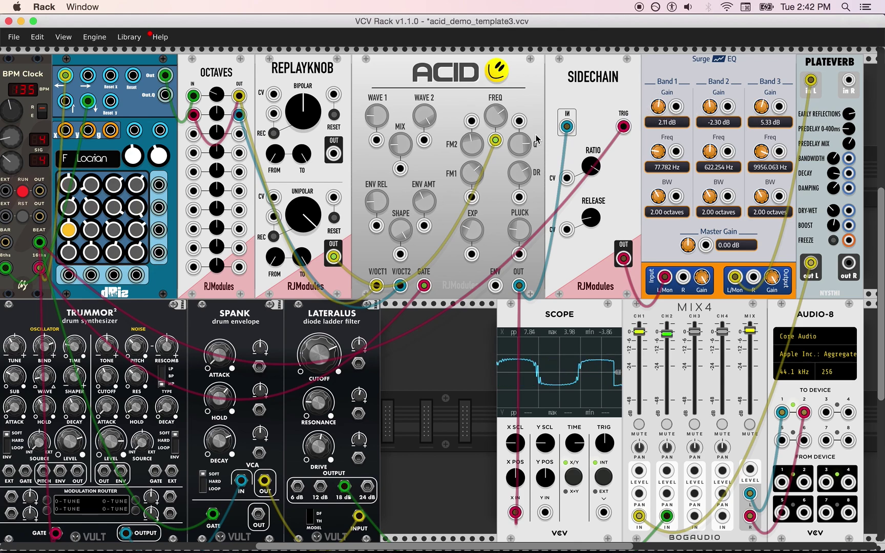
Disconnect the REPLAYKNOB cable from ACID's FREQ input and adjust ACID's WAVE 2
left_click_drag(495, 140, 495, 87)
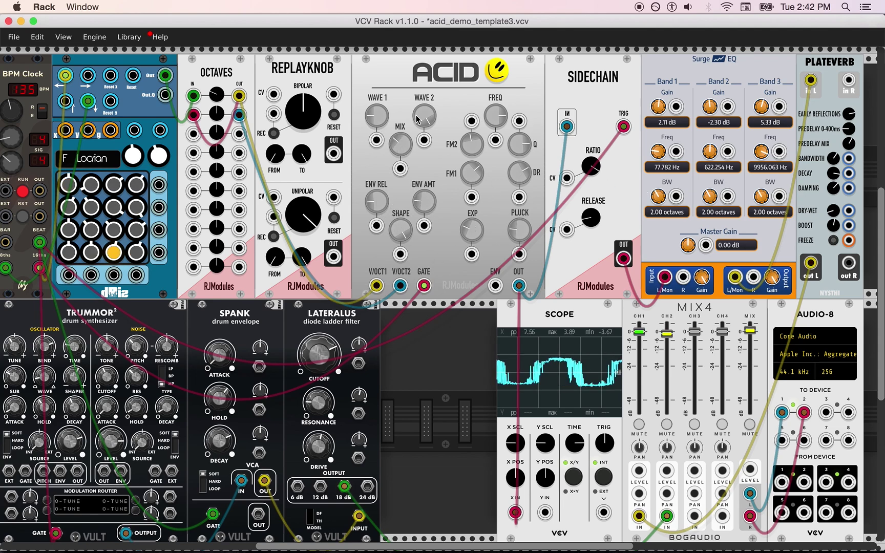
mouse_move(417, 119)
left_mouse_down()
mouse_move(417, 110)
mouse_move(417, 121)
left_mouse_up()
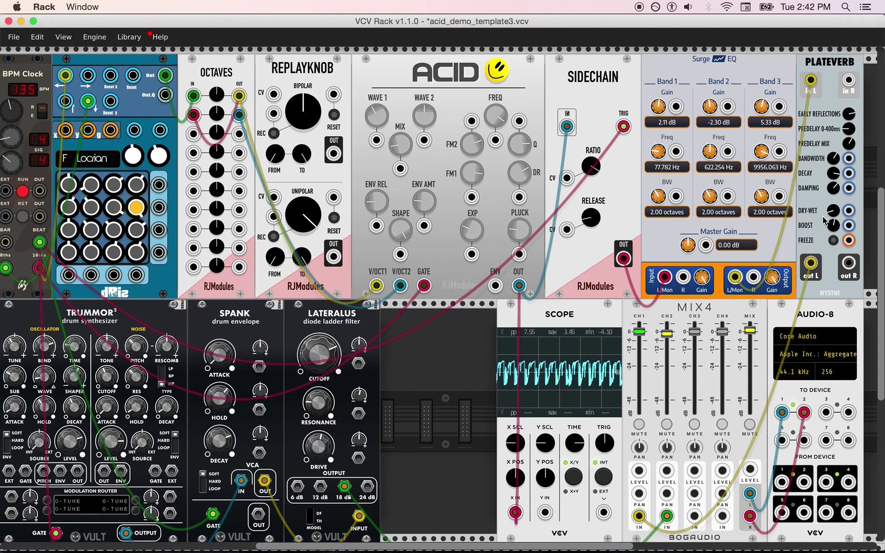
Set the EQ gain to 19.87 dB on Band 3 and 15.98 dB on Band 2, and adjust SIDECHAIN's RATIO and ACID's PLUCK
left_click_drag(761, 106, 761, 79)
left_click_drag(710, 106, 709, 60)
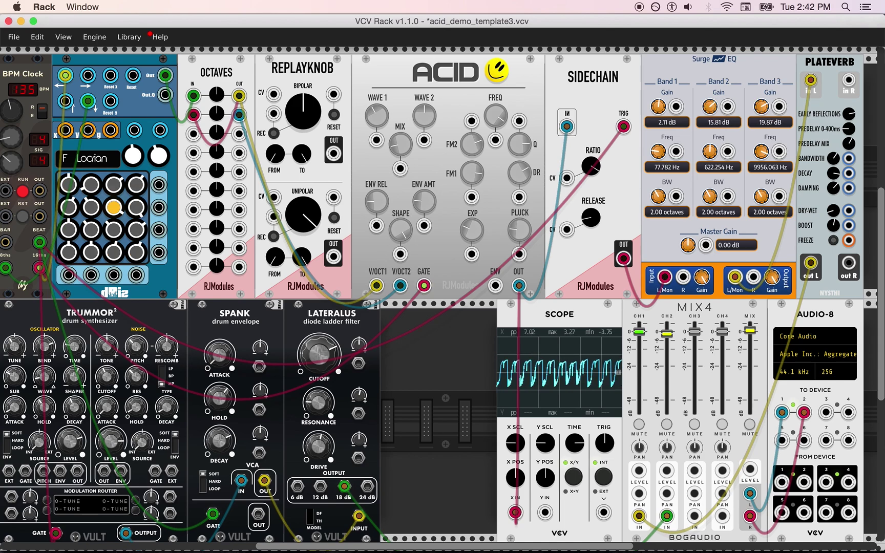
left_click_drag(592, 159, 592, 157)
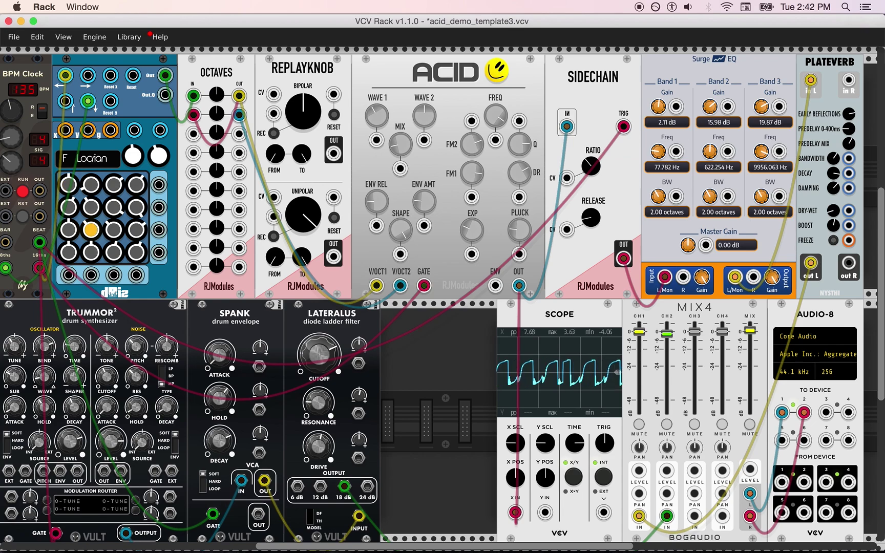
left_click_drag(523, 229, 523, 223)
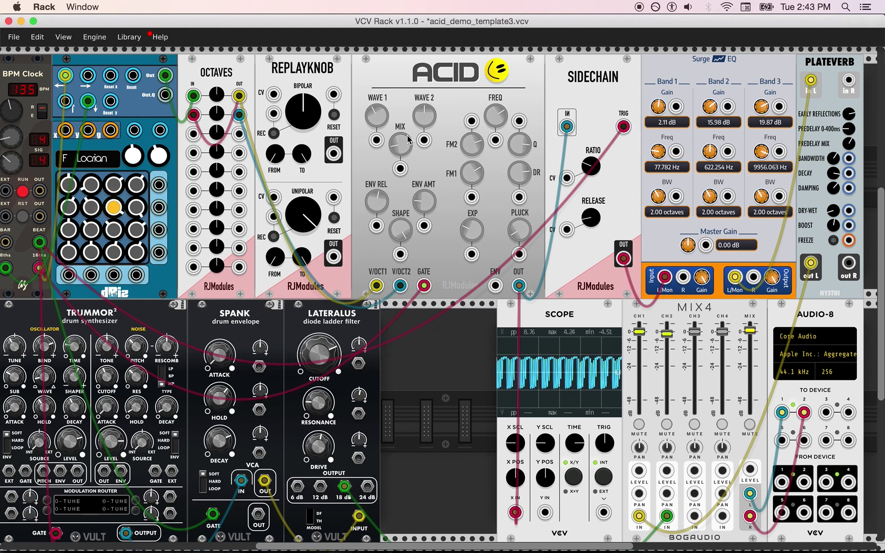
Patch the unipolar REPLAYKNOB output to ACID's MIX input and record a knob movement with it
left_click_drag(400, 168, 333, 258)
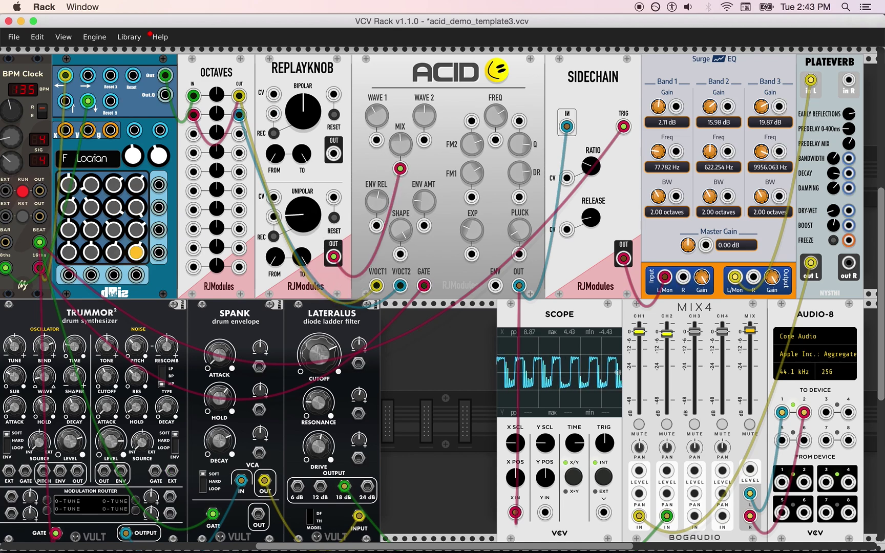
mouse_move(303, 214)
left_mouse_down()
mouse_move(303, 243)
mouse_move(303, 220)
left_mouse_up()
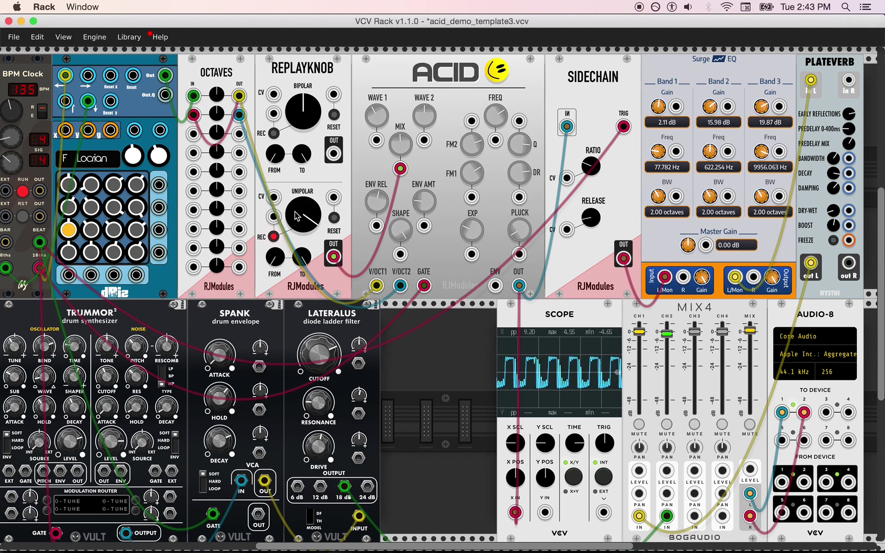
left_click(274, 237)
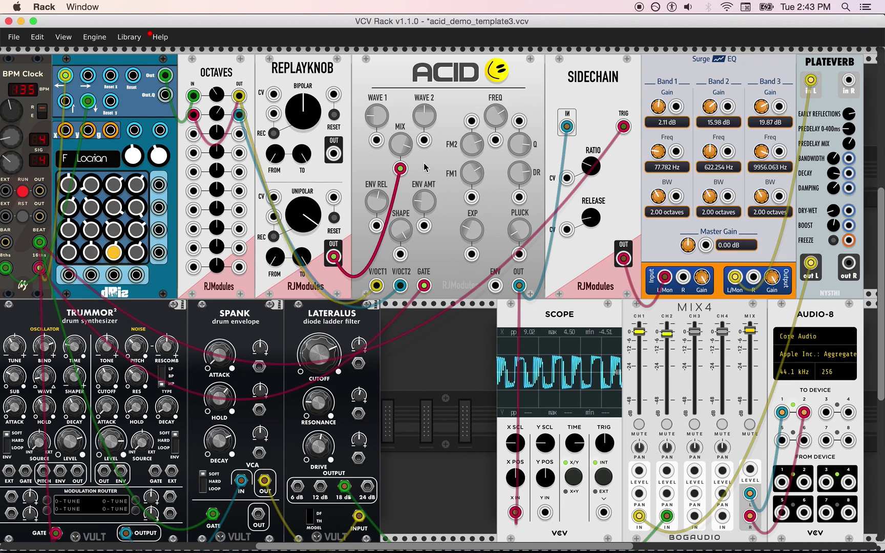
Turn up ACID's Q knob
left_click_drag(510, 142, 511, 124)
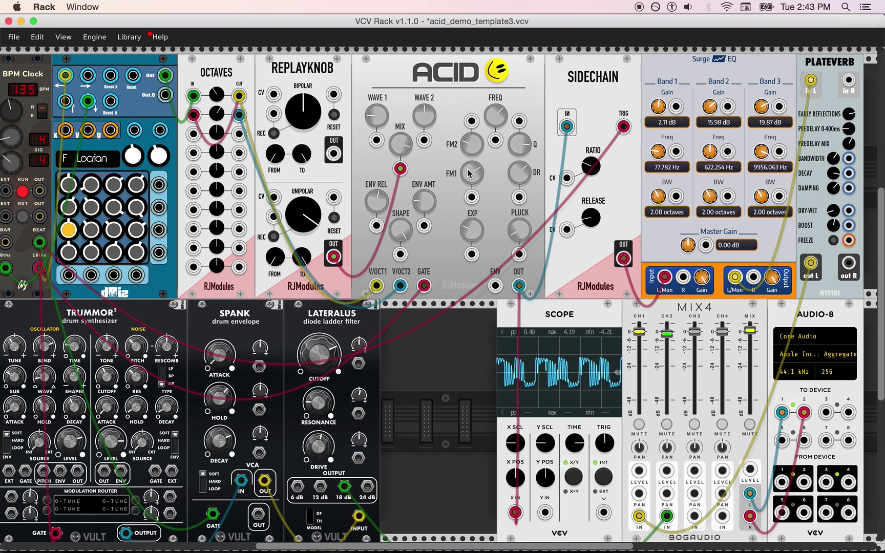
Adjust ACID's FM1 knob and set the EQ gain to -15.89 dB on Band 1 and 32.11 dB on Band 2
left_click_drag(465, 182, 465, 174)
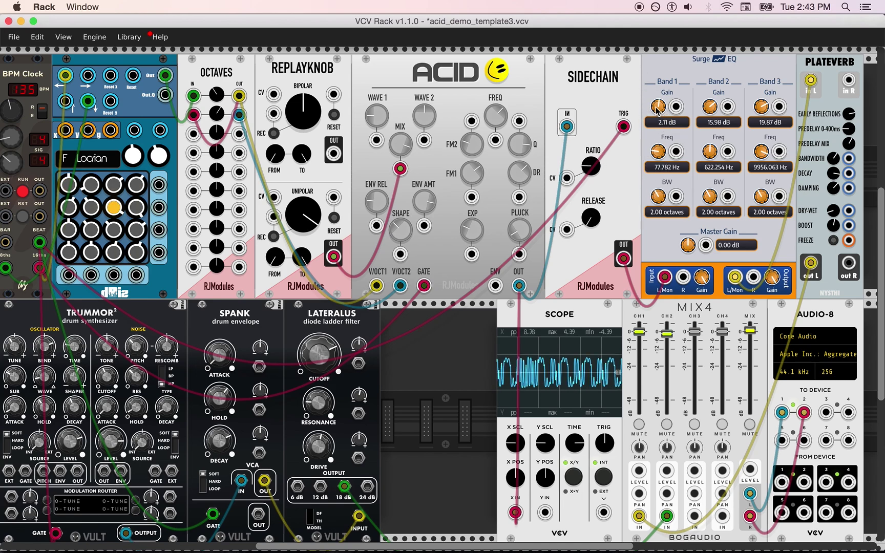
left_click_drag(660, 108, 719, 114)
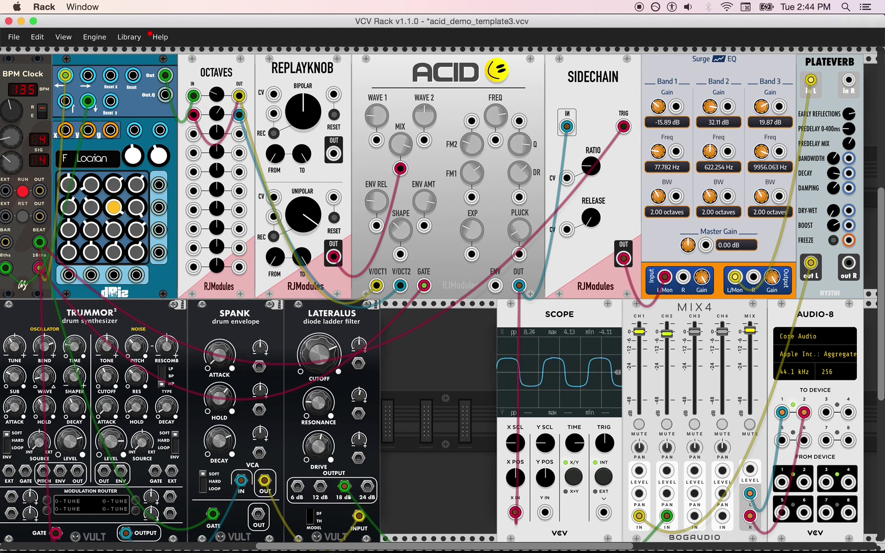
Adjust ACID's MIX knob and disconnect the unipolar REPLAYKNOB cable from its CV input
left_click_drag(400, 145, 416, 160)
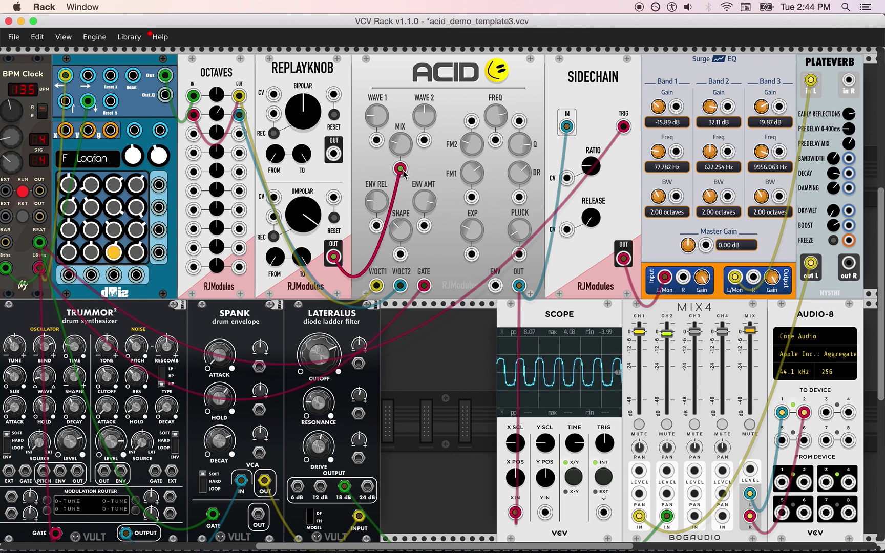
left_click_drag(400, 169, 389, 216)
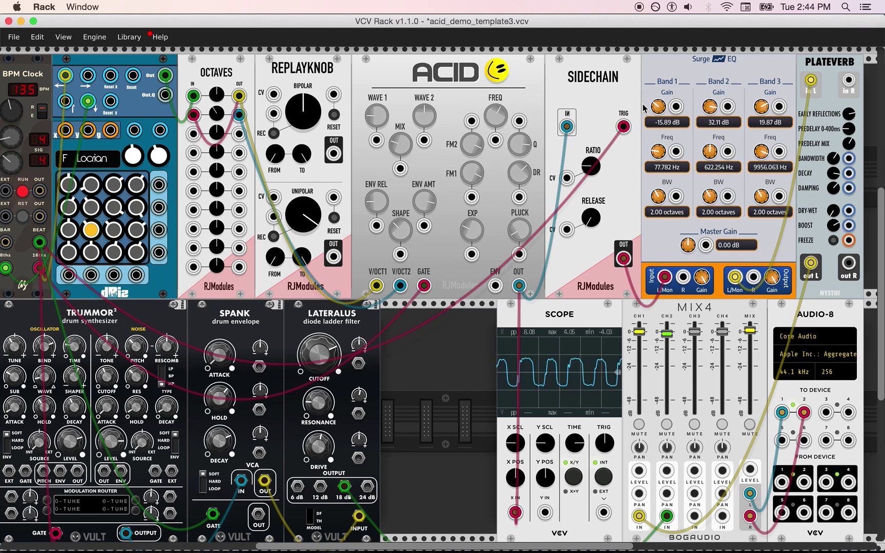
Sweep the EQ gains, ending at -6.82 dB on Band 1, 19.87 dB on Band 2 and 33.26 dB on Band 3
left_click_drag(658, 107, 658, 82)
left_click_drag(710, 107, 757, 116)
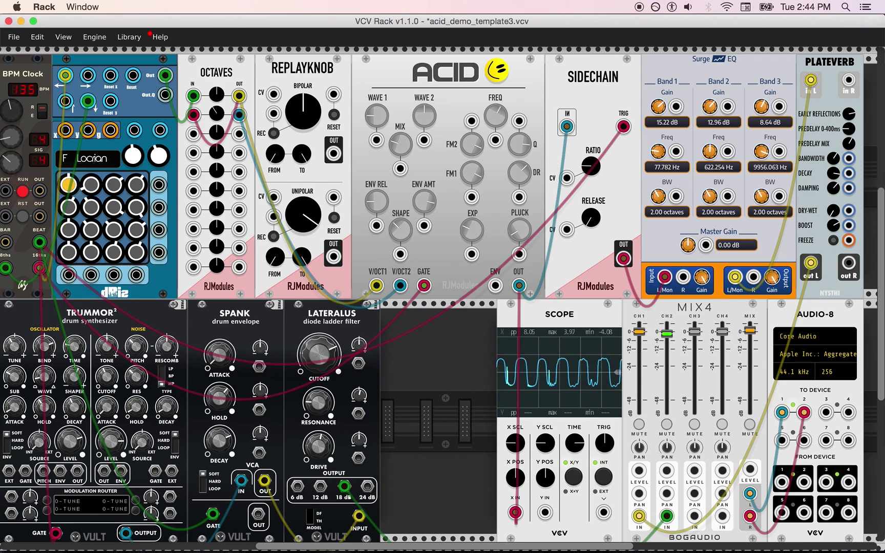
left_click_drag(659, 107, 658, 129)
left_click_drag(710, 107, 709, 100)
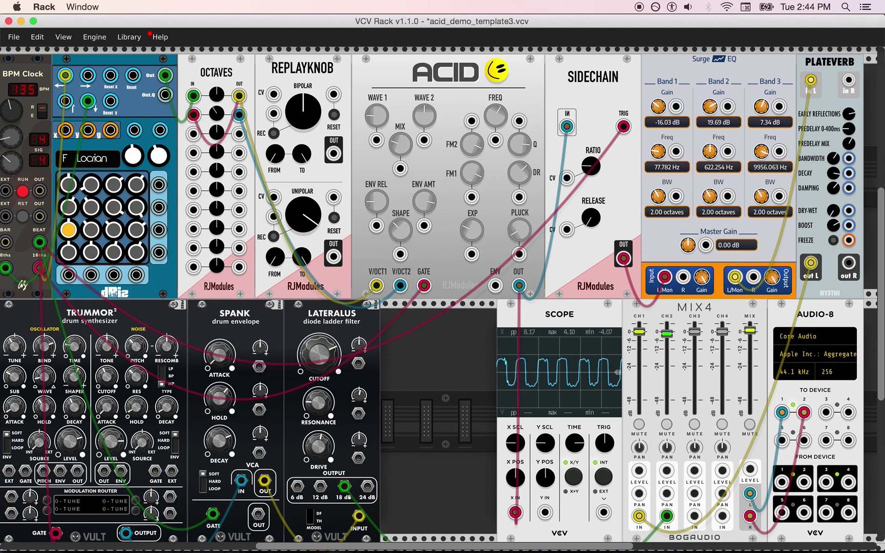
left_click_drag(762, 109, 762, 99)
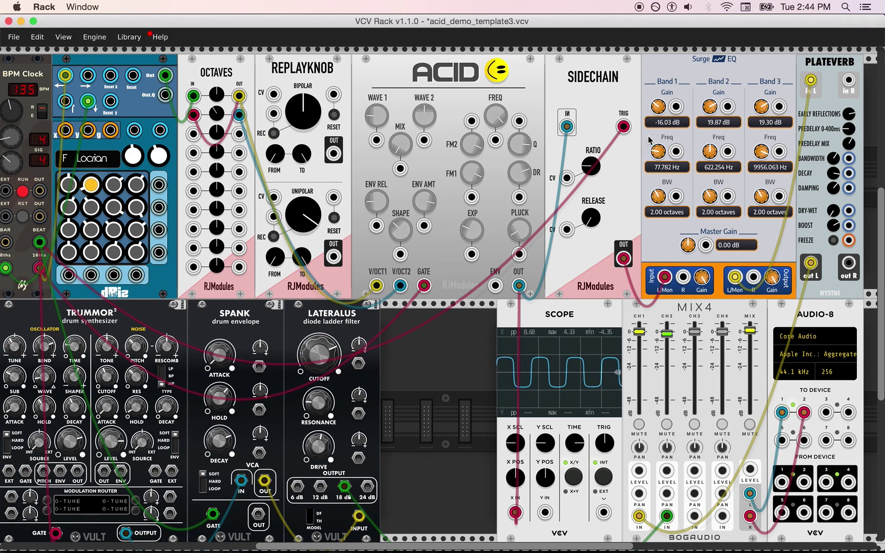
left_click_drag(659, 108, 659, 92)
left_click_drag(761, 108, 761, 92)
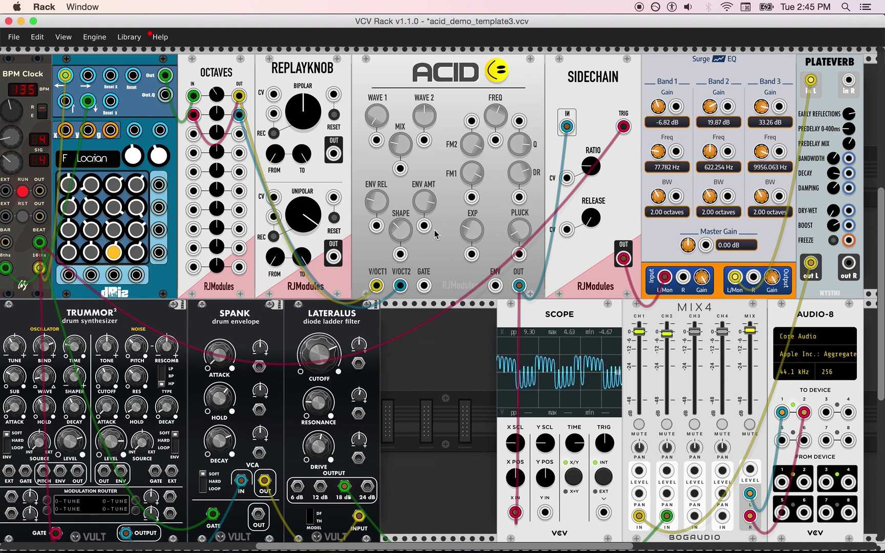
Patch the BPM Clock's BEAT output to ACID's GATE input and adjust ACID's PLUCK and FREQ knobs
left_click_drag(424, 286, 39, 241)
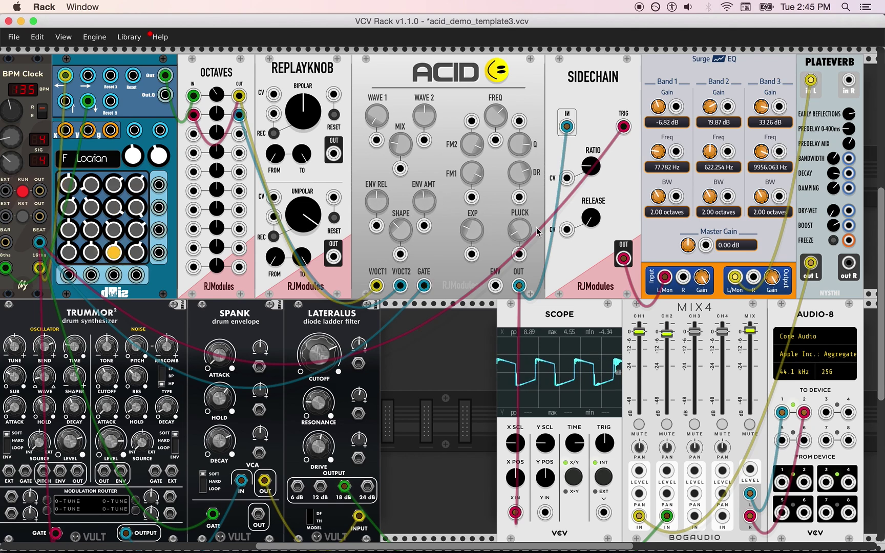
left_click_drag(519, 230, 519, 233)
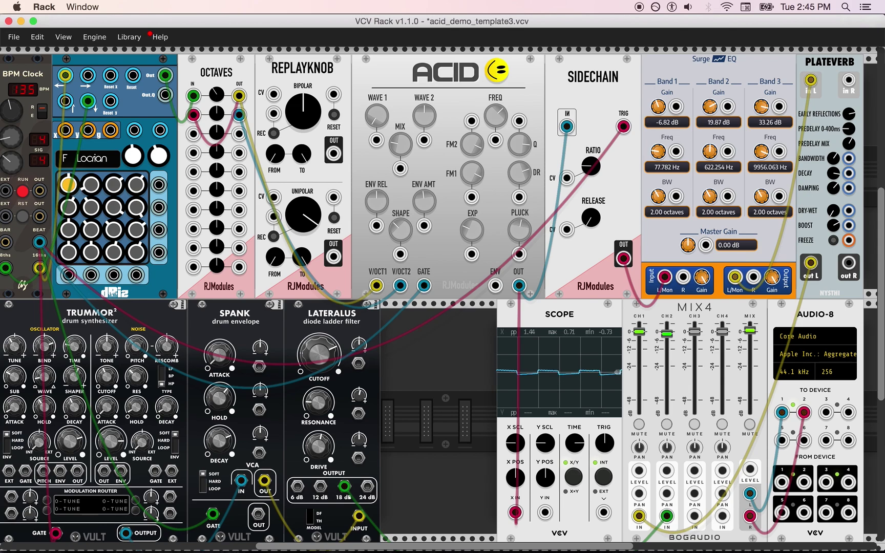
left_click_drag(496, 116, 496, 110)
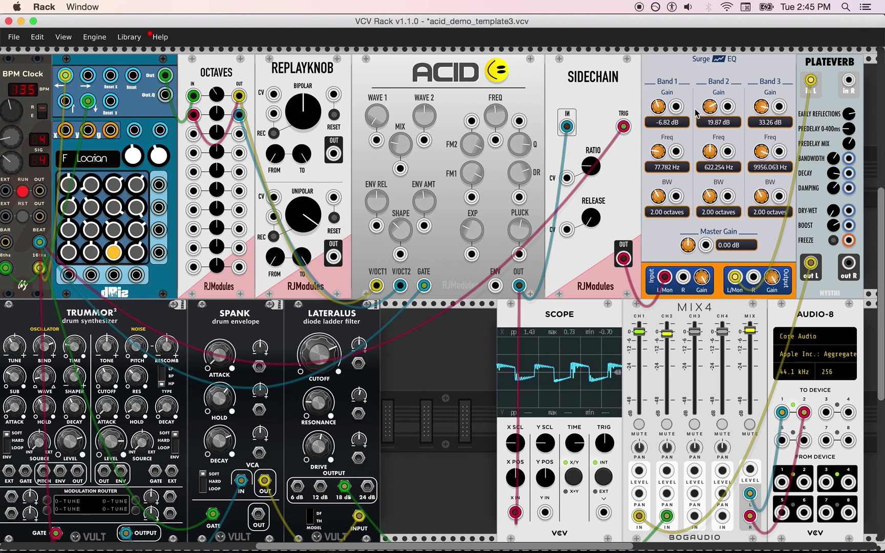
Set the EQ gains to 4.13 dB, 32.26 dB and 35.71 dB on Bands 1 to 3 and adjust PLATEVERB's DRY-WET
left_click_drag(667, 103, 667, 97)
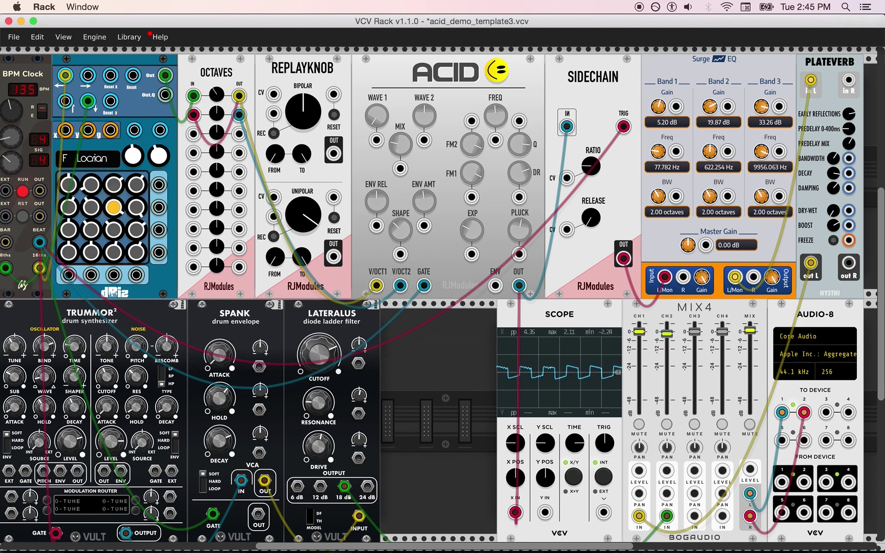
left_click_drag(658, 106, 761, 102)
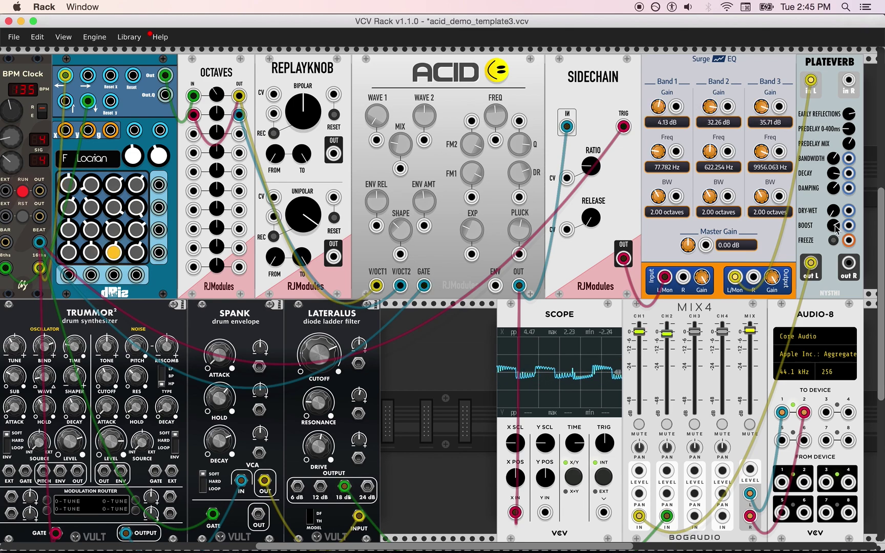
left_click_drag(834, 211, 834, 209)
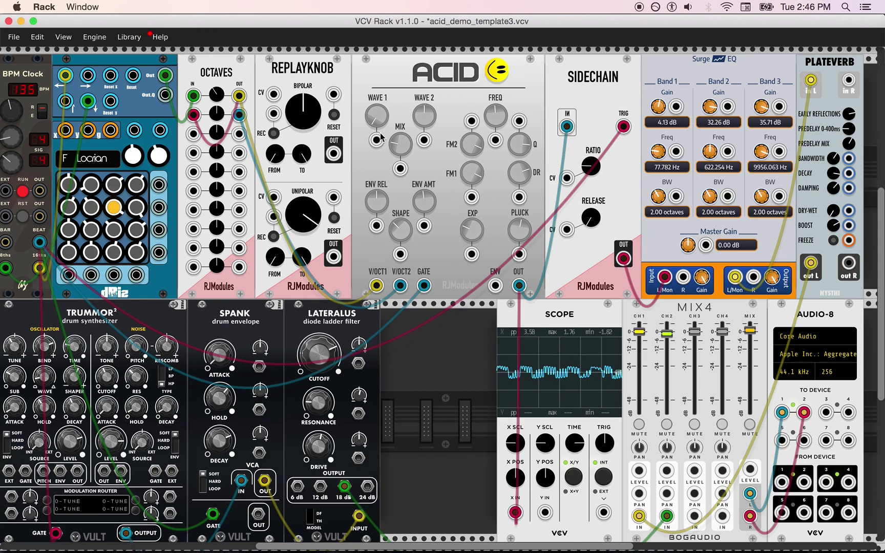
Patch the unipolar REPLAYKNOB output to ACID's FREQ CV input
left_click(504, 63)
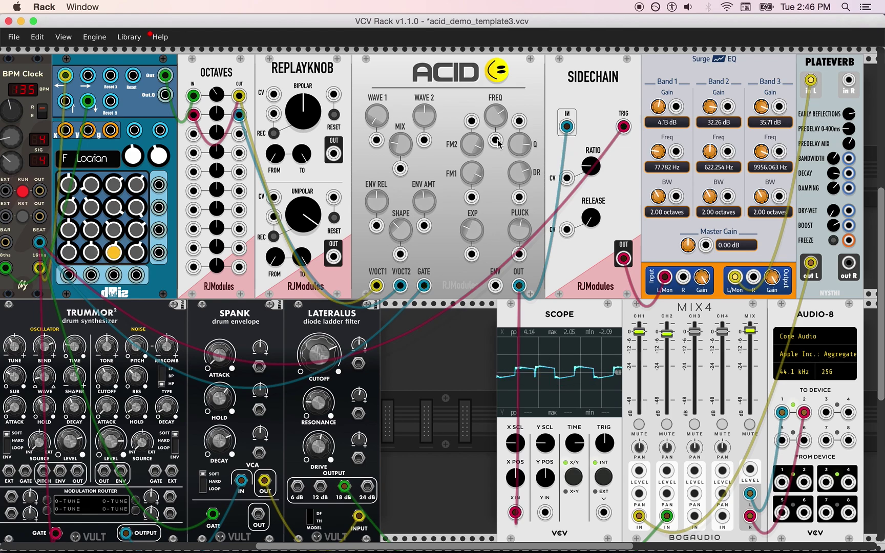
left_click_drag(496, 141, 333, 256)
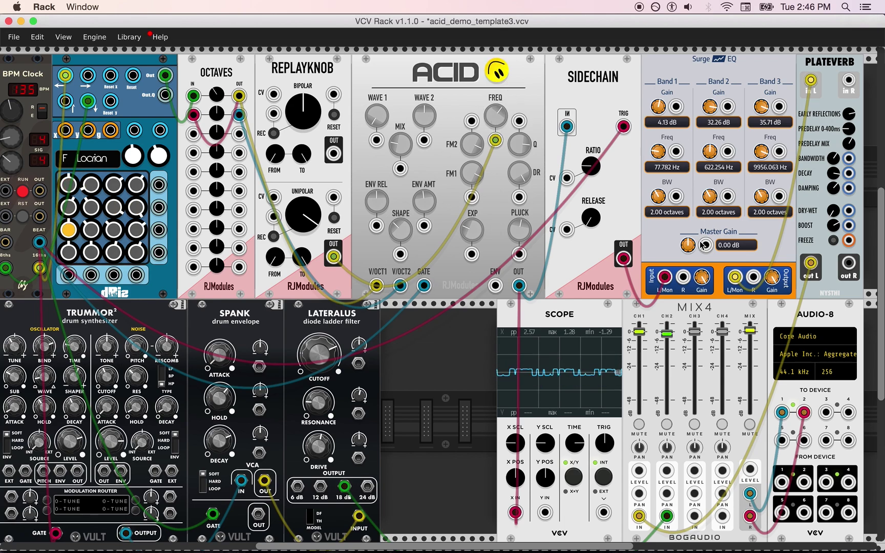
Set the EQ's master gain to 25.20 dB and its band gains to 8.45 dB, 13.54 dB and 44.35 dB on Bands 1 to 3
left_click_drag(688, 244, 688, 220)
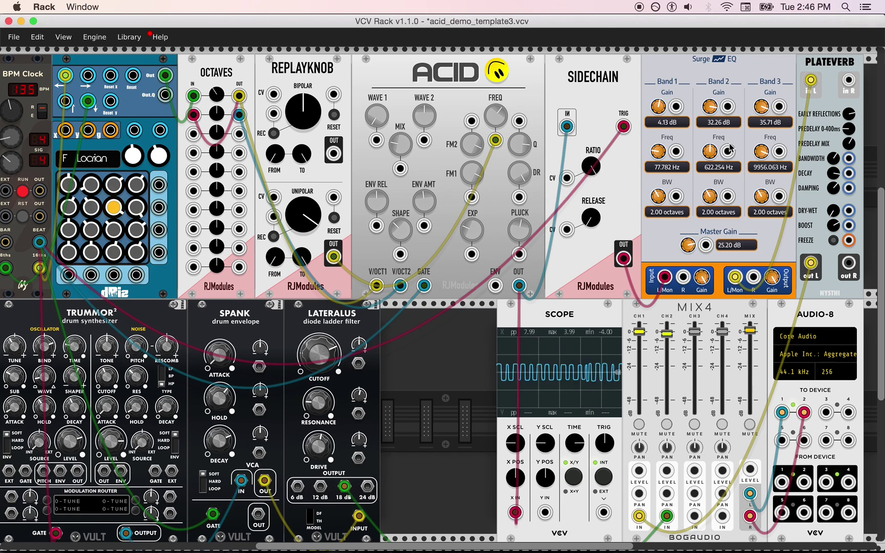
mouse_move(658, 106)
left_mouse_down()
mouse_move(659, 92)
mouse_move(659, 113)
mouse_move(658, 102)
left_mouse_up()
left_click_drag(709, 115, 709, 128)
left_click_drag(761, 106, 762, 98)
Adjust ACID's MIX knob slightly and pull the MIX4 master fader all the way down
left_click_drag(400, 145, 401, 146)
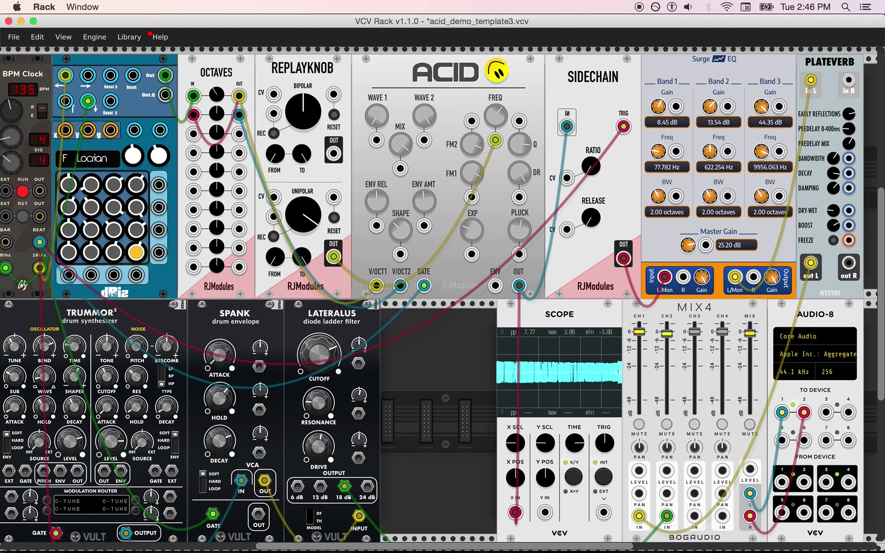
left_click_drag(755, 334, 755, 382)
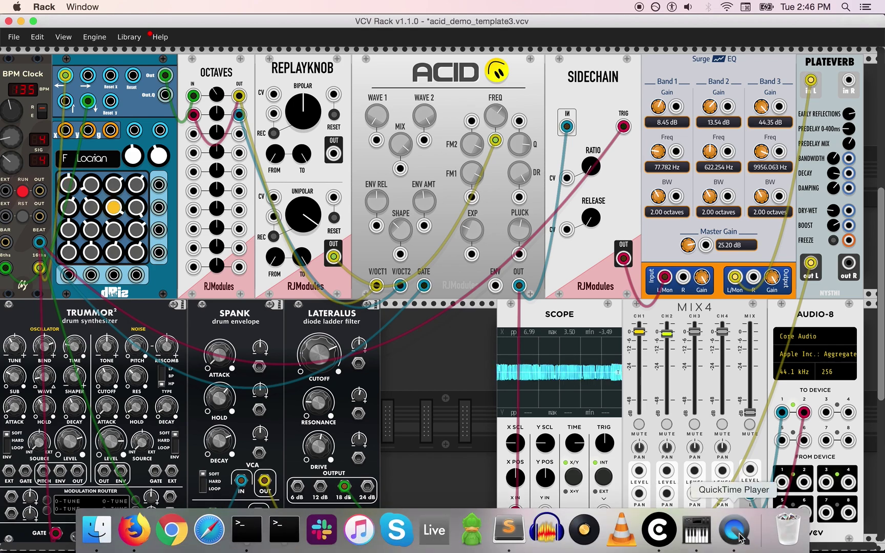